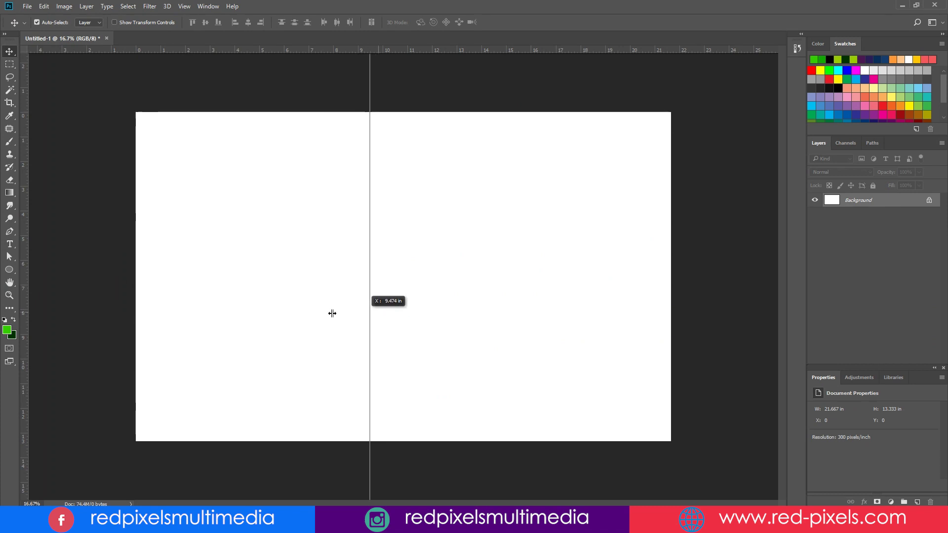
{"action": "left_click_drag", "start_coordinate": [393, 51], "coordinate": [372, 256]}
{"action": "left_click_drag", "start_coordinate": [328, 291], "coordinate": [23, 282]}
{"action": "left_click_drag", "start_coordinate": [397, 257], "coordinate": [423, 5]}
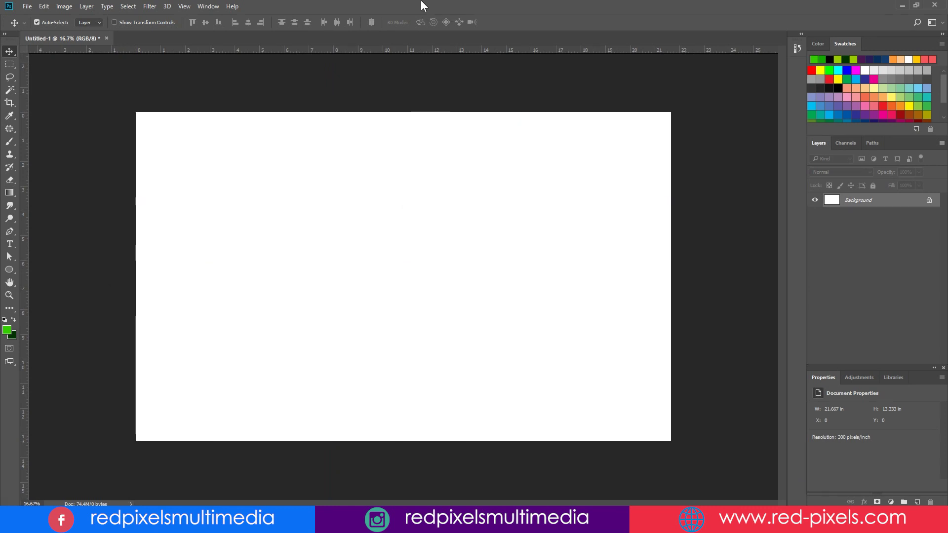
Place a horizontal guide about 5 in down and a vertical guide about 5.4 in across the blank canvas
{"action": "left_click_drag", "start_coordinate": [254, 51], "coordinate": [262, 237]}
{"action": "left_click_drag", "start_coordinate": [23, 196], "coordinate": [270, 217]}
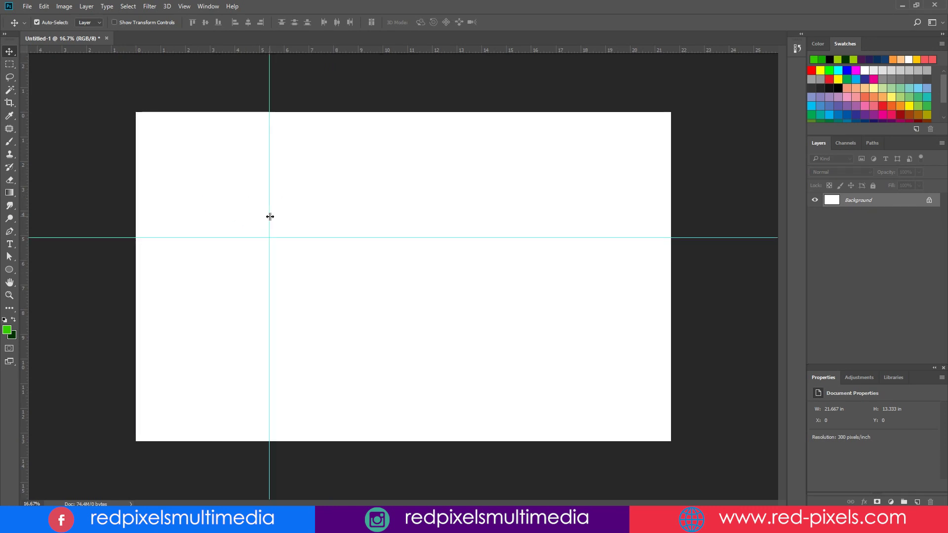
{"action": "left_click", "coordinate": [183, 6]}
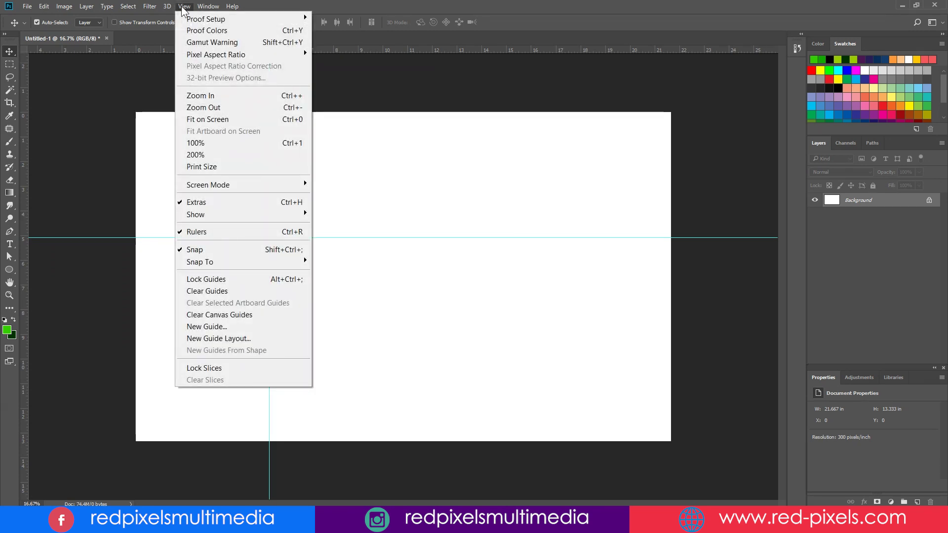
{"action": "mouse_move", "coordinate": [221, 217]}
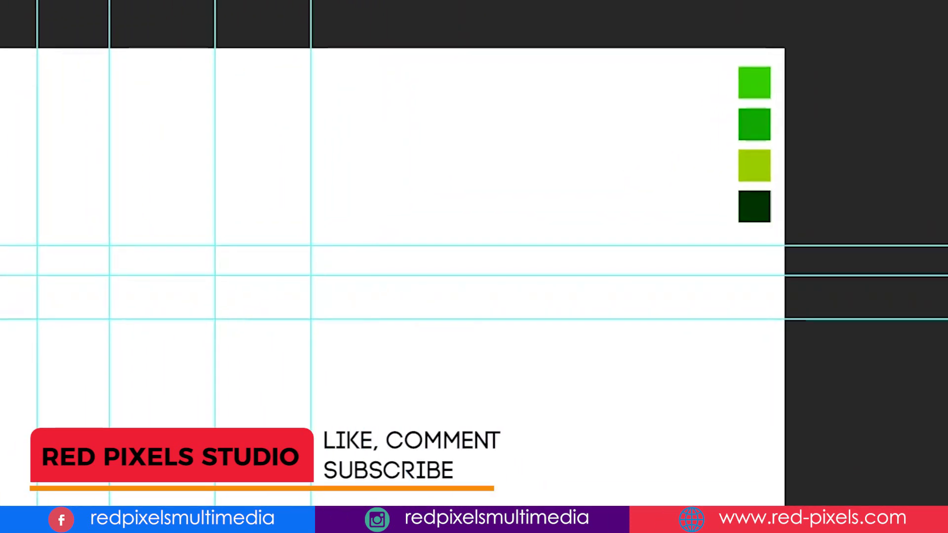
Draw a lime ellipse about 1936 by 1744 px within the guides and offset its left, top and right anchors for an uneven head shape
{"action": "left_click_drag", "start_coordinate": [323, 219], "coordinate": [483, 359]}
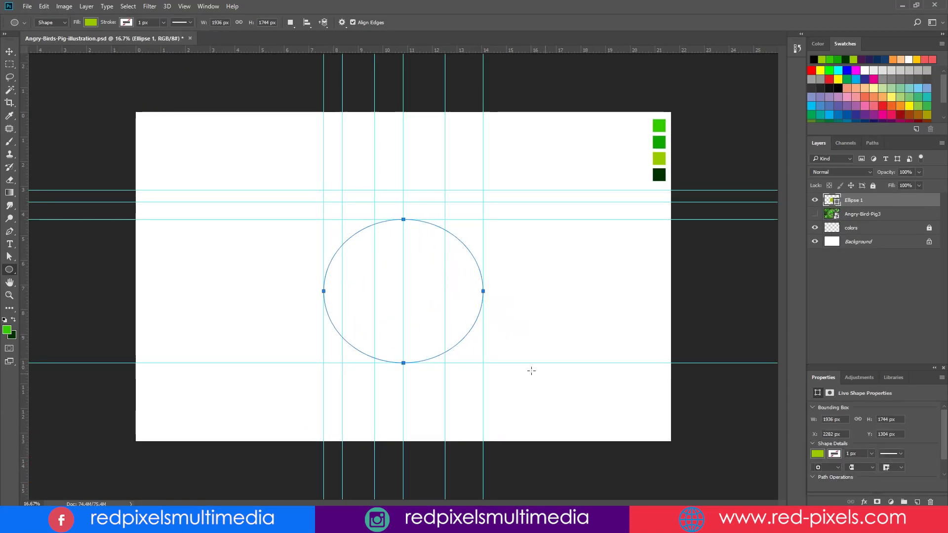
{"action": "key", "text": "a"}
{"action": "left_click_drag", "start_coordinate": [325, 291], "coordinate": [324, 298]}
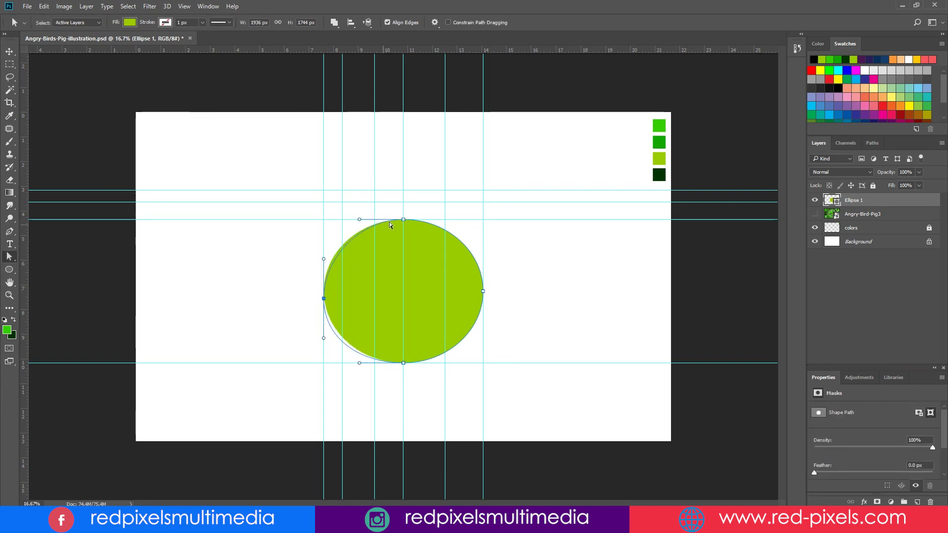
{"action": "left_click_drag", "start_coordinate": [403, 220], "coordinate": [393, 220]}
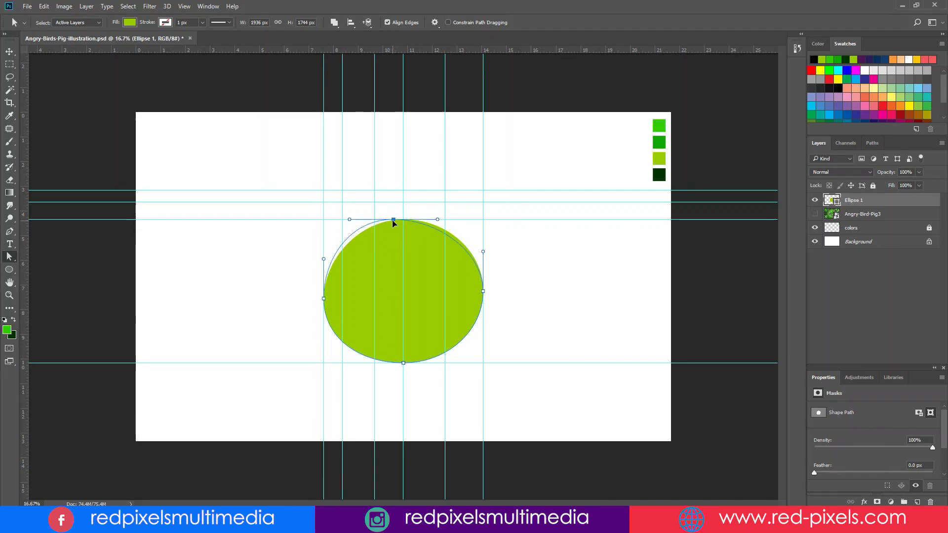
{"action": "left_click_drag", "start_coordinate": [484, 294], "coordinate": [484, 284]}
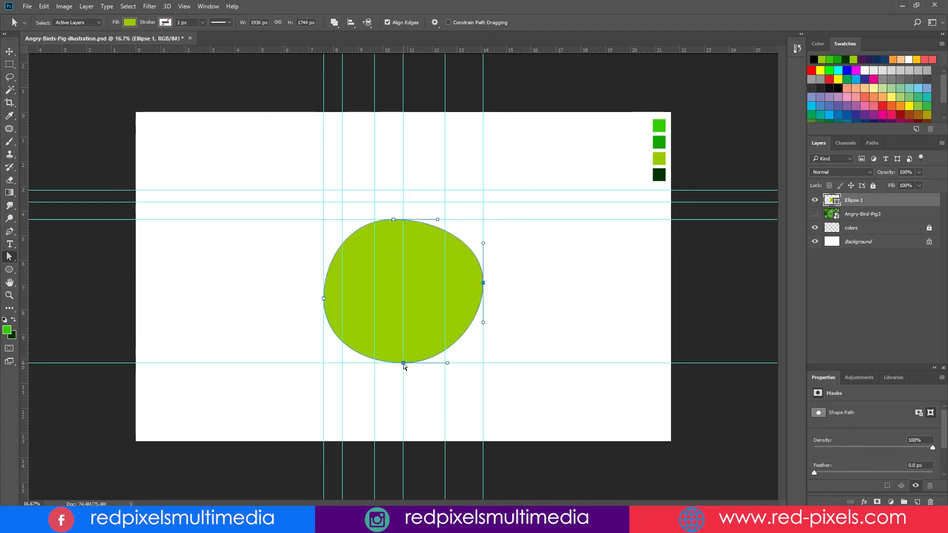
{"action": "left_click_drag", "start_coordinate": [403, 364], "coordinate": [394, 364]}
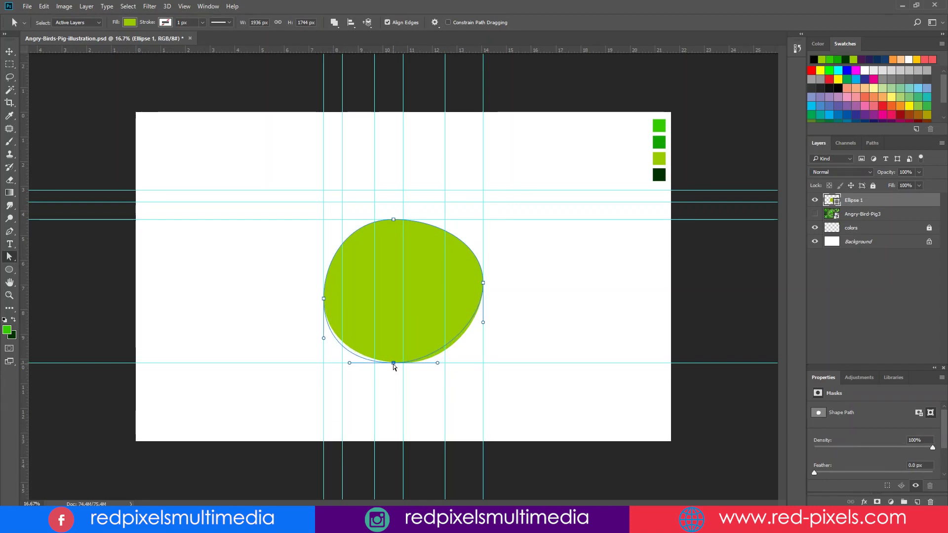
{"action": "left_click_drag", "start_coordinate": [396, 365], "coordinate": [403, 365]}
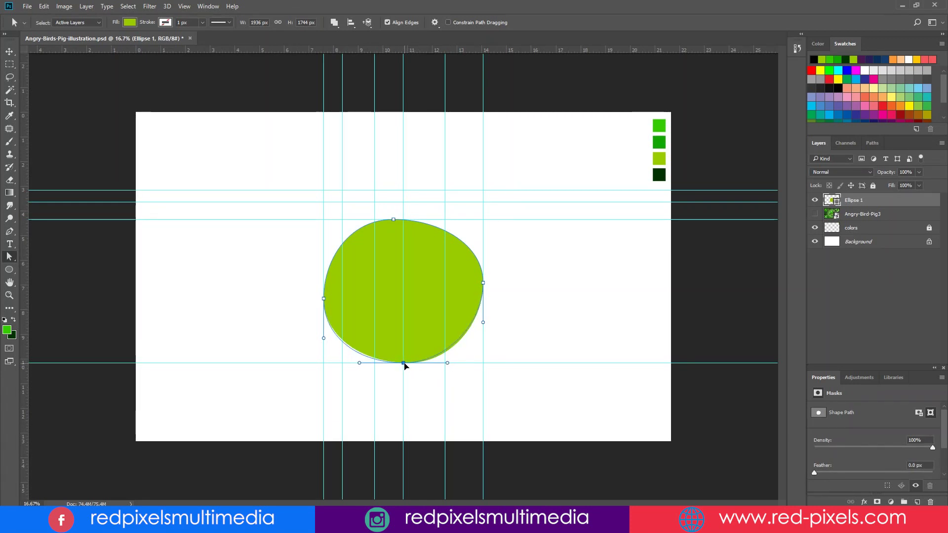
Tilt the head shape's top anchor handles upward to the right to round its upper-right curve, and finish the path edit
{"action": "left_click_drag", "start_coordinate": [393, 219], "coordinate": [439, 214]}
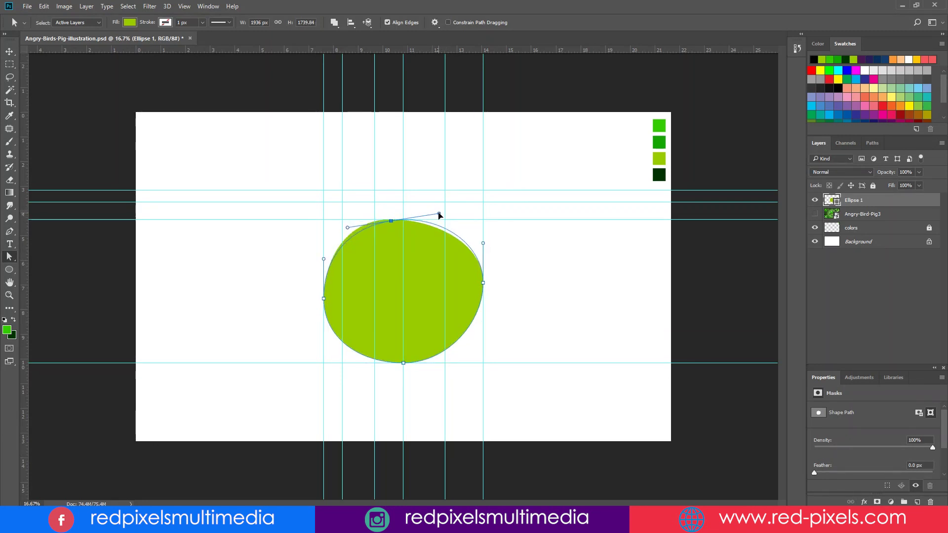
{"action": "left_click_drag", "start_coordinate": [348, 227], "coordinate": [351, 230]}
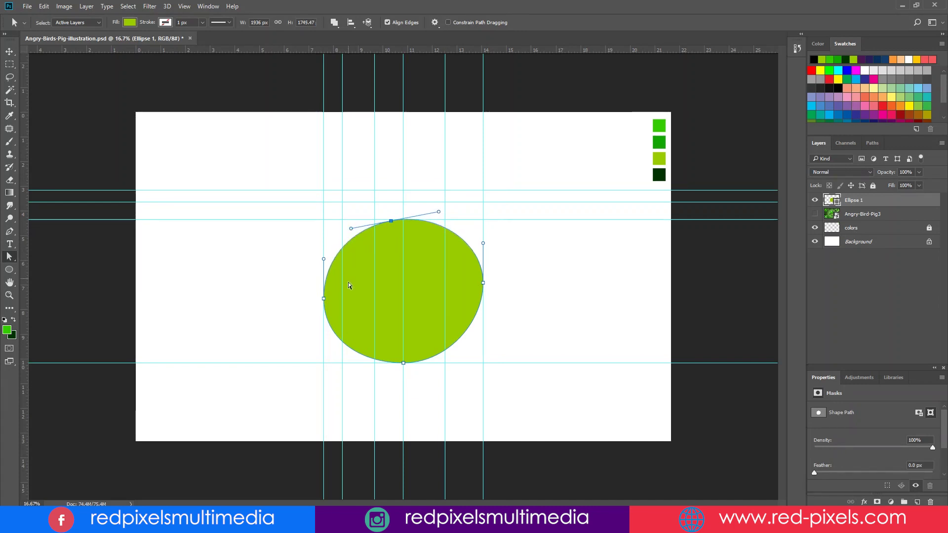
{"action": "key", "text": "Return"}
{"action": "key", "text": "v"}
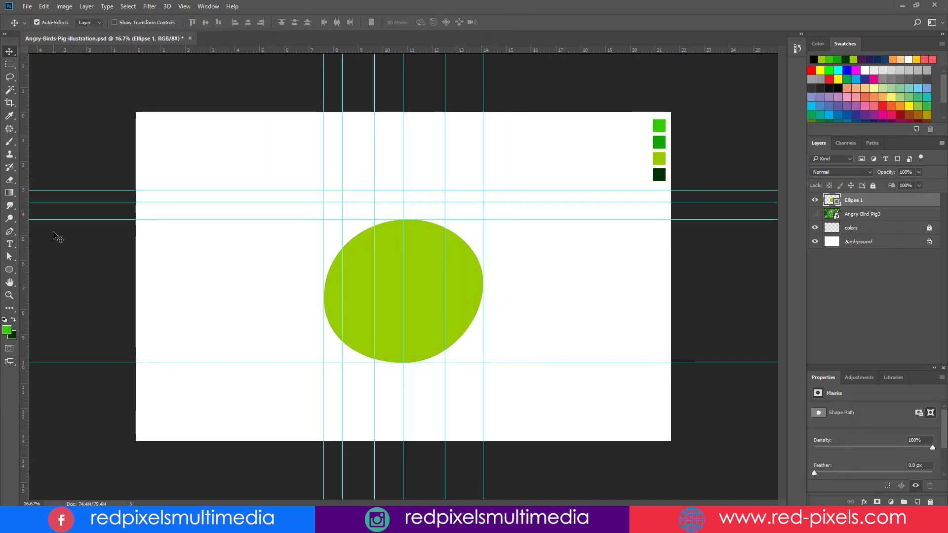
Sample the medium green swatch on the canvas and fill the head ellipse with it
{"action": "left_click", "coordinate": [9, 116]}
{"action": "left_click", "coordinate": [659, 142]}
{"action": "key", "text": "alt+BackSpace"}
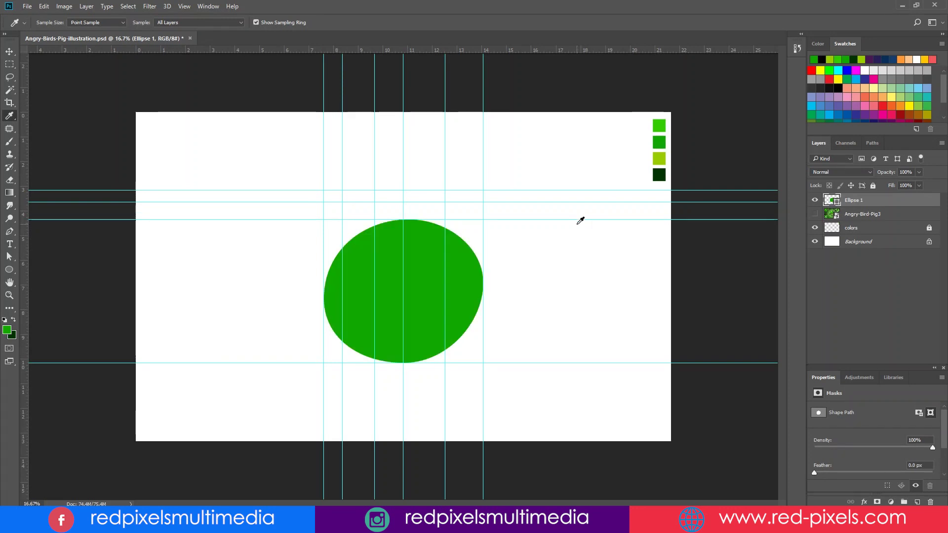
Duplicate the Ellipse 1 layer and show transform controls for the copy
{"action": "left_click", "coordinate": [9, 51]}
{"action": "right_click", "coordinate": [895, 200]}
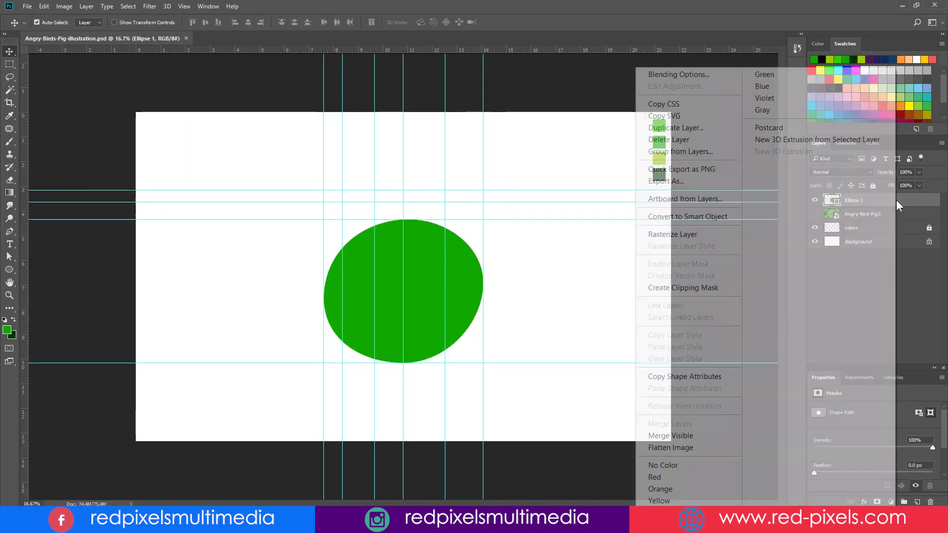
{"action": "left_click", "coordinate": [701, 129]}
{"action": "key", "text": "Return"}
{"action": "left_click", "coordinate": [114, 23]}
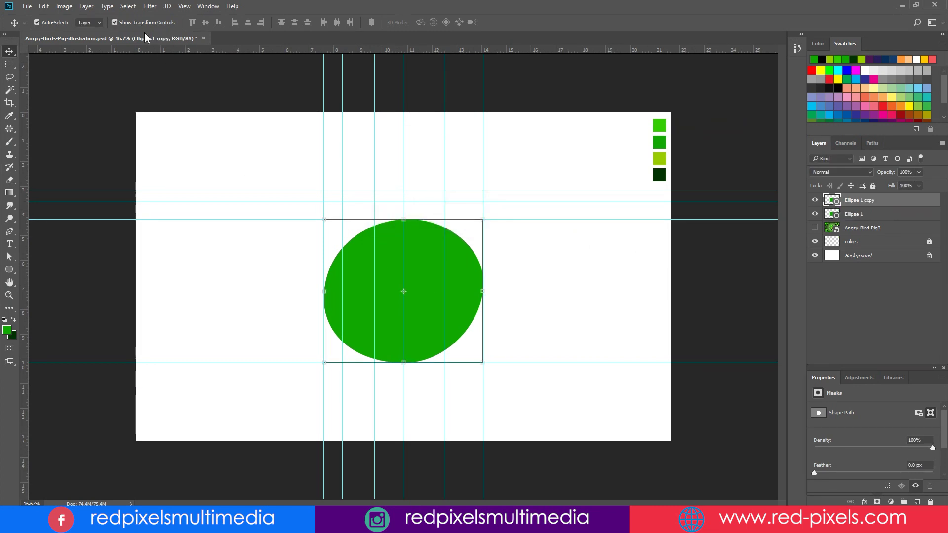
Narrow the copied ellipse and reduce it to about 78% height, keeping its base on the head's lower edge
{"action": "left_click_drag", "start_coordinate": [325, 217], "coordinate": [334, 241]}
{"action": "left_click_drag", "start_coordinate": [482, 302], "coordinate": [470, 303]}
{"action": "left_click_drag", "start_coordinate": [403, 242], "coordinate": [403, 250]}
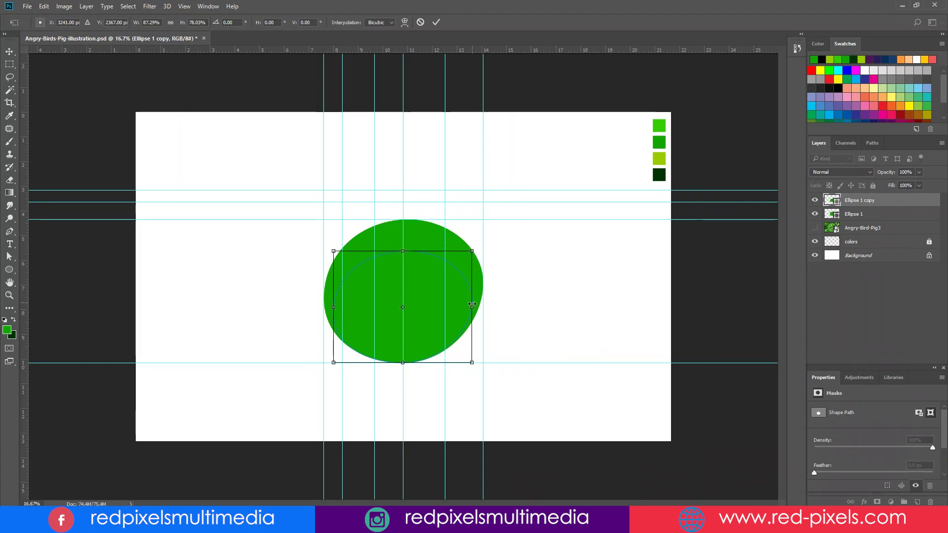
{"action": "left_click_drag", "start_coordinate": [474, 307], "coordinate": [476, 308]}
{"action": "key", "text": "Return"}
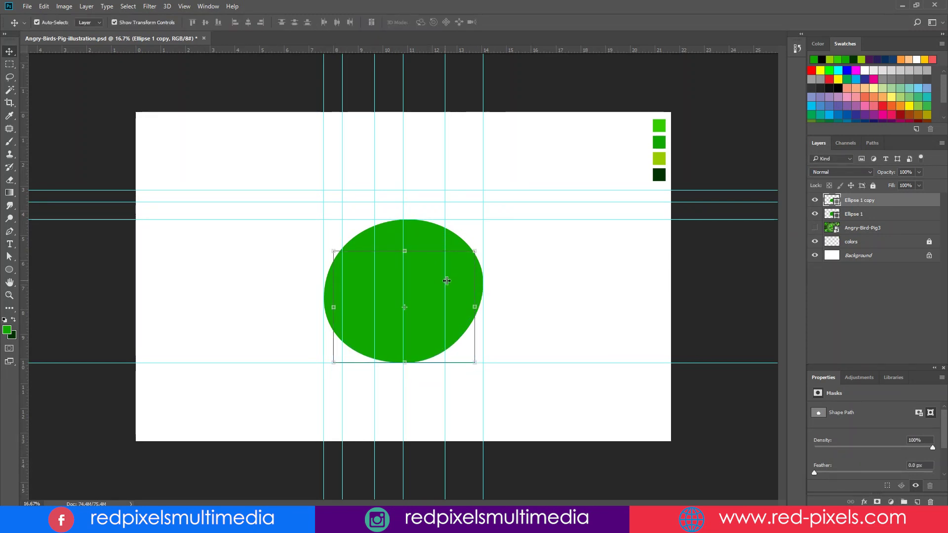
Sample the bright green swatch, fill both the inner copy and the head ellipse with it, and reselect the copy
{"action": "key", "text": "i"}
{"action": "left_click", "coordinate": [659, 126]}
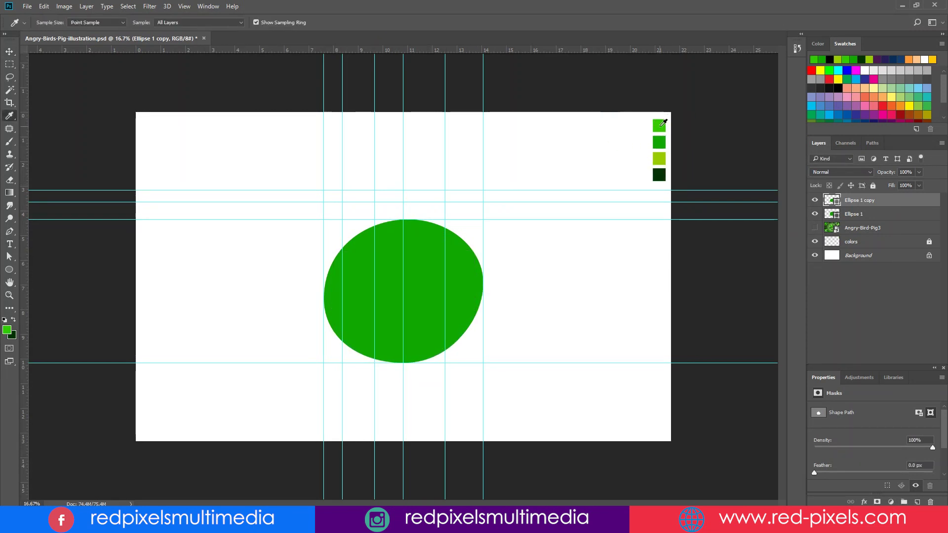
{"action": "key", "text": "alt+BackSpace"}
{"action": "key", "text": "v"}
{"action": "left_click", "coordinate": [428, 230]}
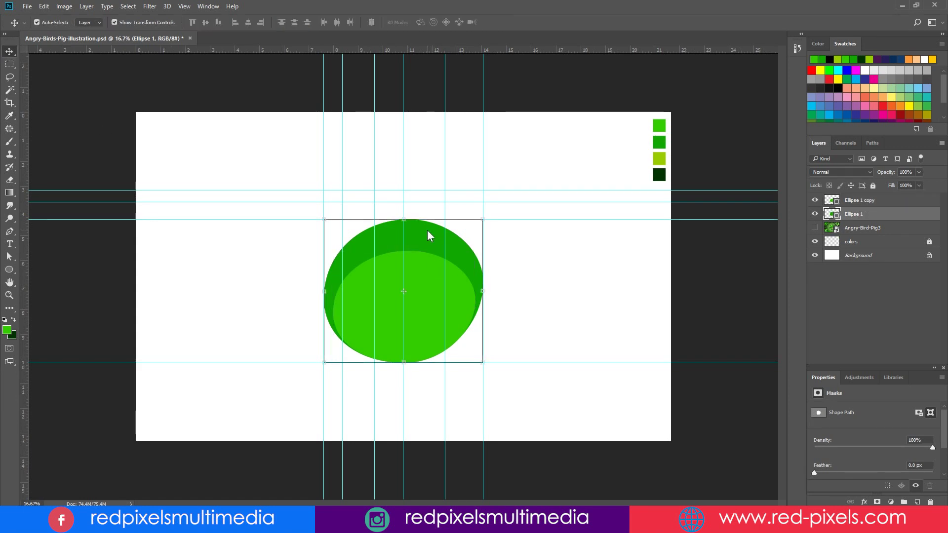
{"action": "key", "text": "alt+BackSpace"}
{"action": "key", "text": "alt+bracketright"}
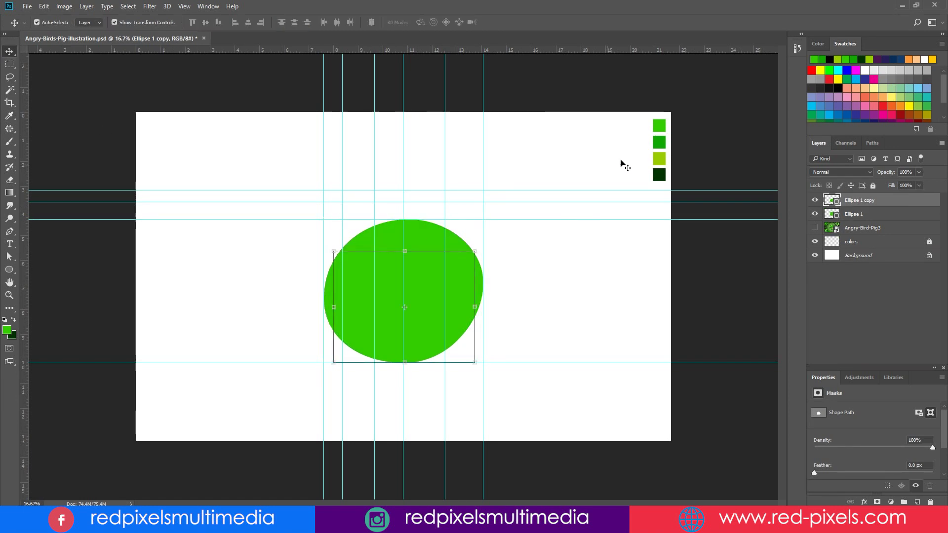
Sample the medium green swatch and fill the inner ellipse copy with it
{"action": "key", "text": "i"}
{"action": "left_click", "coordinate": [660, 142]}
{"action": "key", "text": "alt+BackSpace"}
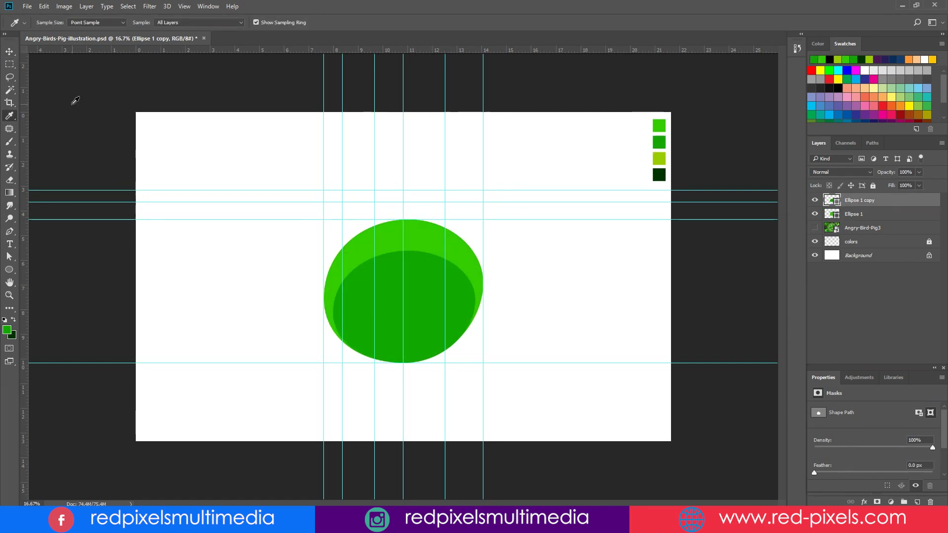
{"action": "left_click", "coordinate": [12, 51]}
{"action": "left_click", "coordinate": [407, 193]}
Draw a lime ellipse behind the head's upper-left edge and reshape it into an ear about 393 by 446 px
{"action": "left_click", "coordinate": [859, 200]}
{"action": "key", "text": "u"}
{"action": "left_click_drag", "start_coordinate": [342, 202], "coordinate": [374, 236]}
{"action": "key", "text": "a"}
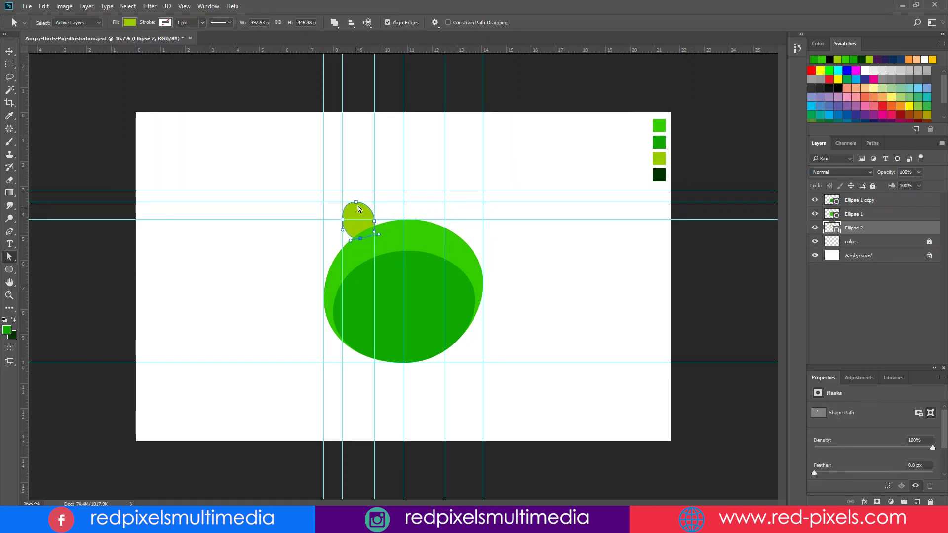
{"action": "left_click", "coordinate": [10, 52]}
{"action": "left_click", "coordinate": [273, 178]}
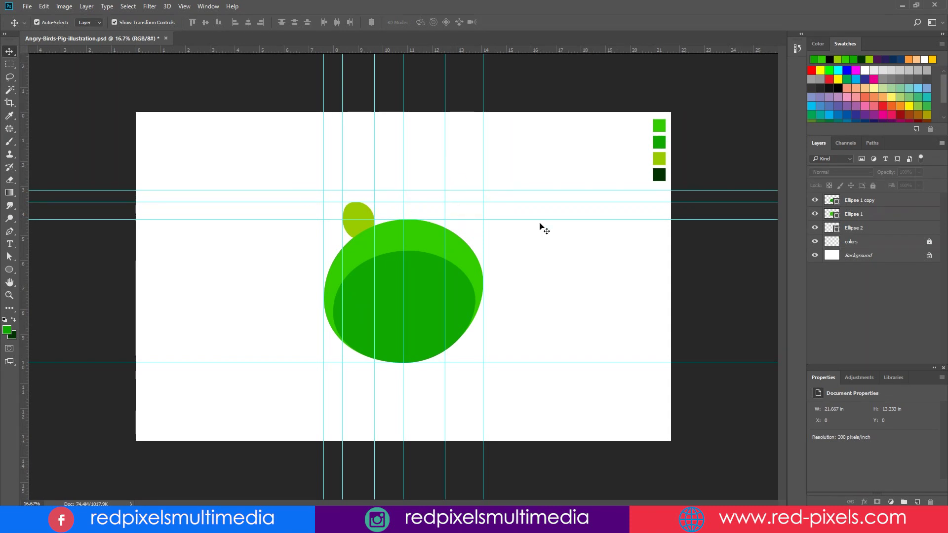
Draw a second lime ear ellipse about 507 by 620 px over the head's upper-right edge and skew it toward the upper right
{"action": "left_click", "coordinate": [10, 270]}
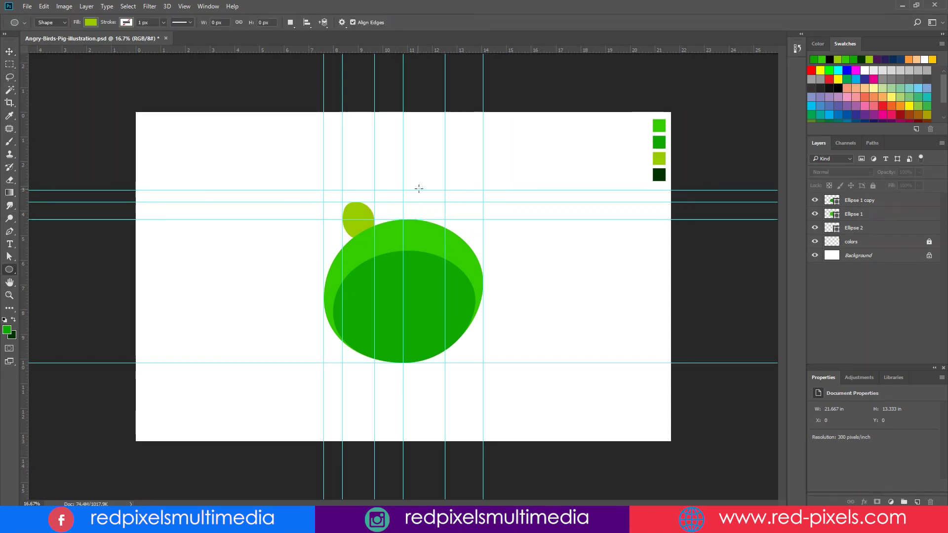
{"action": "left_click_drag", "start_coordinate": [403, 191], "coordinate": [447, 240]}
{"action": "key", "text": "a"}
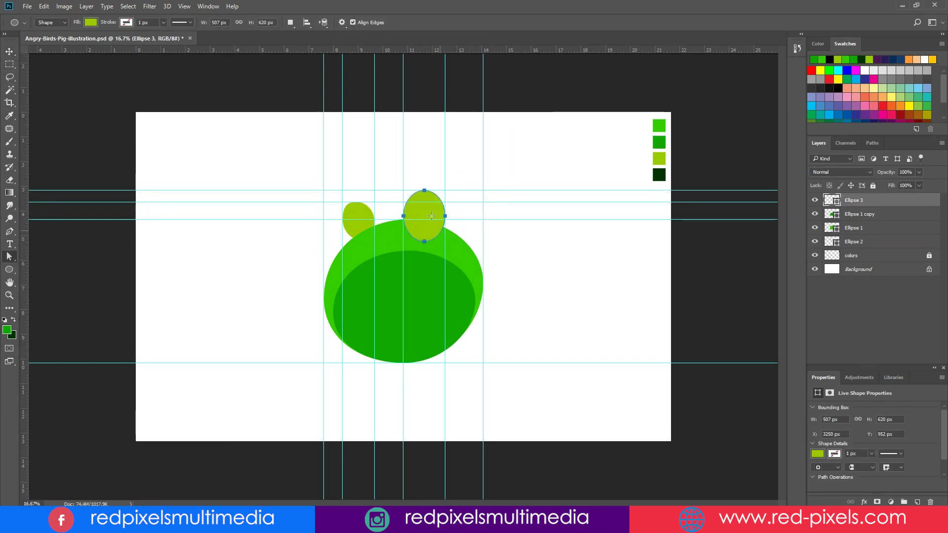
{"action": "left_click_drag", "start_coordinate": [435, 190], "coordinate": [452, 208]}
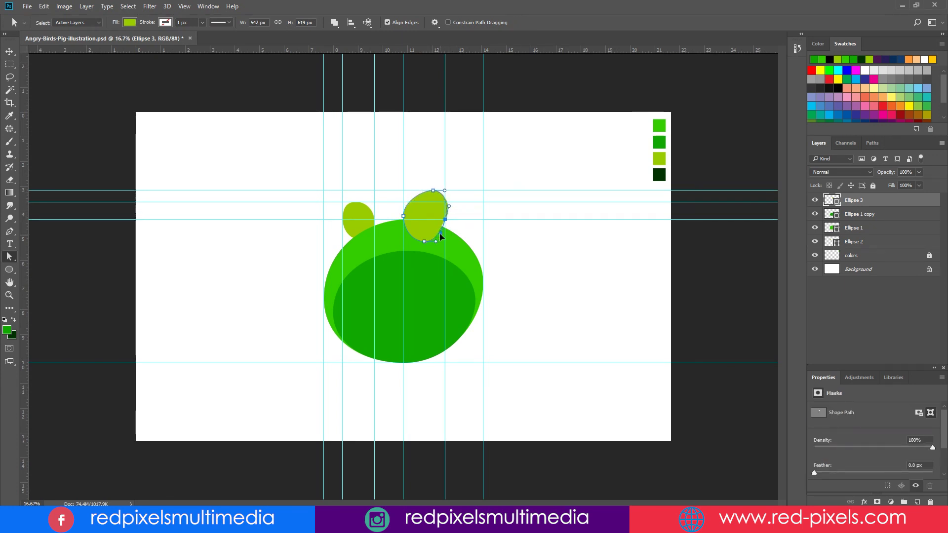
Fine-tune the larger ear's top and right anchor points and lengthen the right anchor's upper handle
{"action": "scroll", "coordinate": [441, 219], "scroll_direction": "up", "scroll_amount": 3}
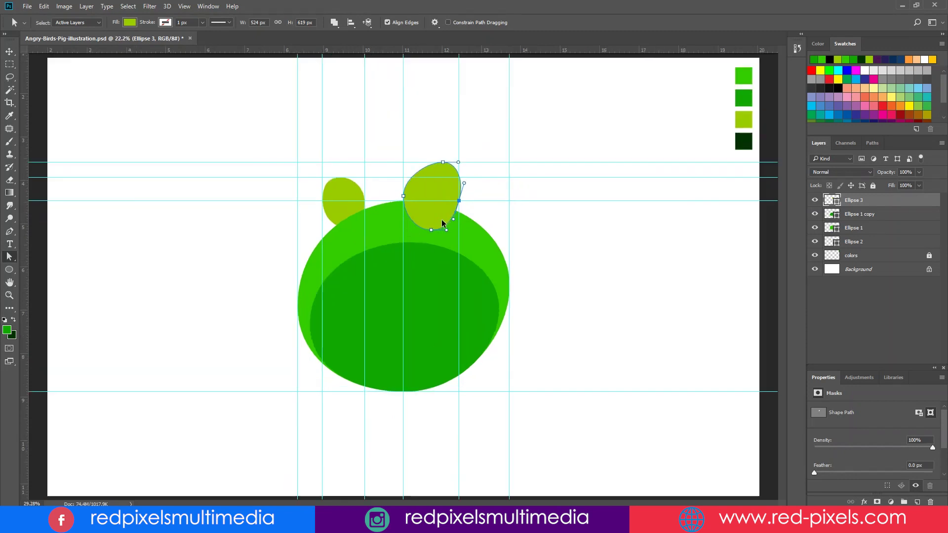
{"action": "left_click_drag", "start_coordinate": [480, 182], "coordinate": [488, 172]}
{"action": "left_click_drag", "start_coordinate": [446, 98], "coordinate": [439, 98]}
{"action": "left_click_drag", "start_coordinate": [489, 172], "coordinate": [481, 173]}
{"action": "mouse_move", "coordinate": [486, 140]}
{"action": "left_mouse_down"}
{"action": "mouse_move", "coordinate": [489, 128]}
{"action": "mouse_move", "coordinate": [486, 135]}
{"action": "left_mouse_up"}
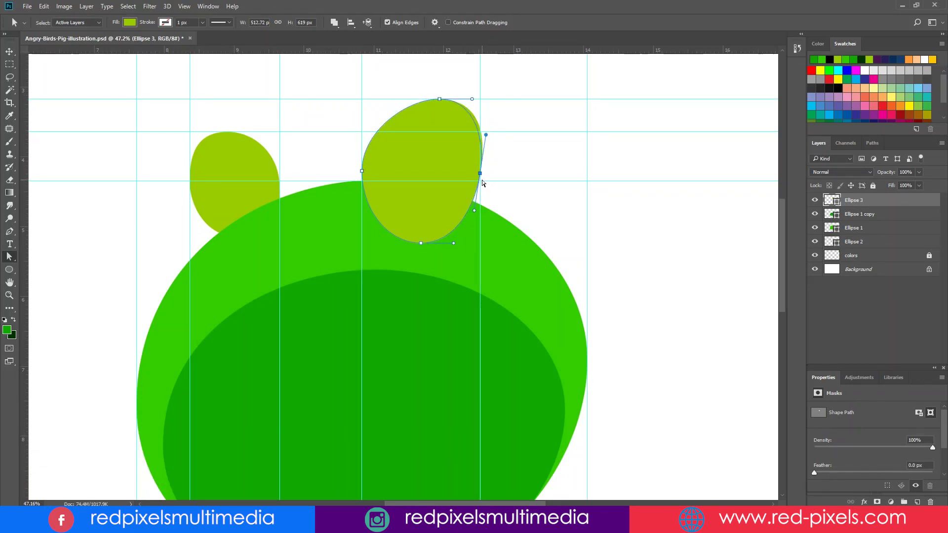
Adjust the larger ear's top and right curve handles to round its upper corner and taper its lower-right side
{"action": "left_click", "coordinate": [438, 99]}
{"action": "left_click_drag", "start_coordinate": [406, 99], "coordinate": [388, 99]}
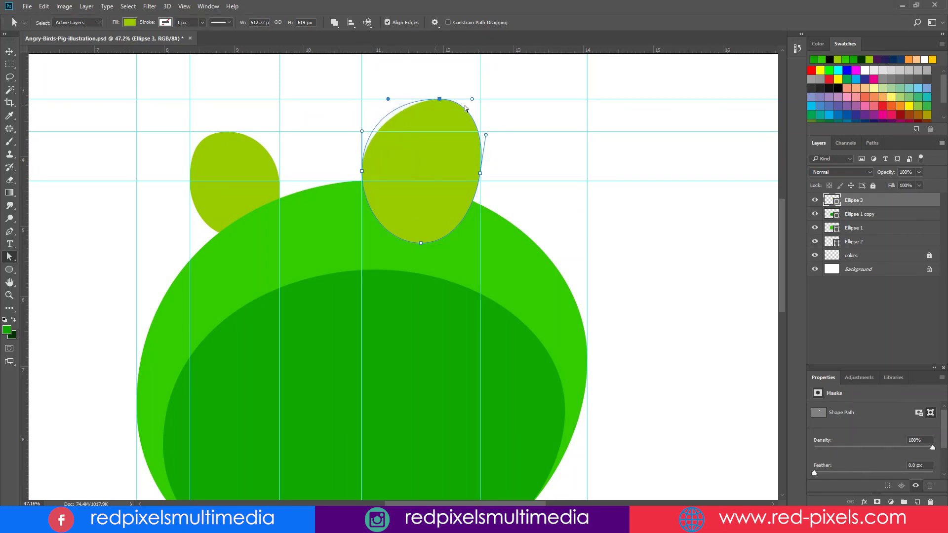
{"action": "left_click_drag", "start_coordinate": [471, 99], "coordinate": [480, 98]}
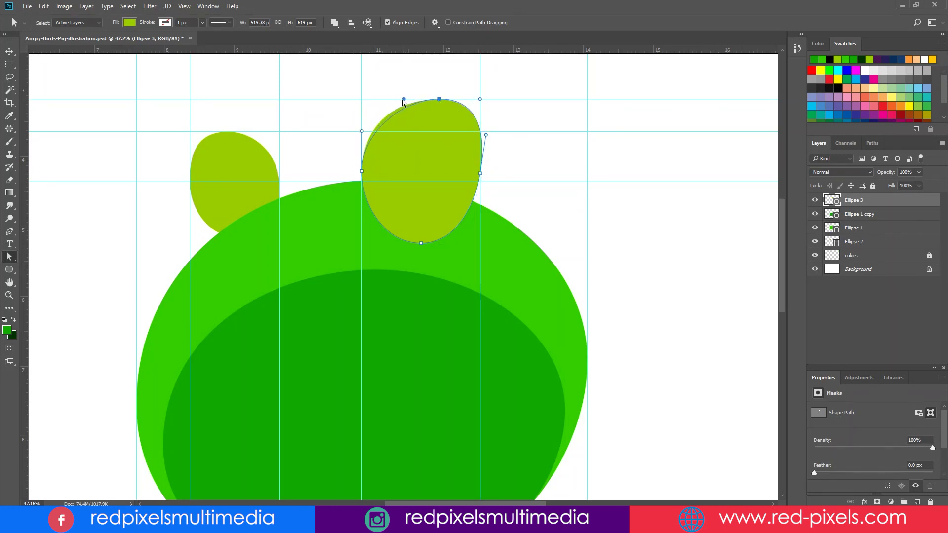
{"action": "left_click_drag", "start_coordinate": [486, 135], "coordinate": [493, 132]}
{"action": "left_click_drag", "start_coordinate": [469, 212], "coordinate": [474, 193]}
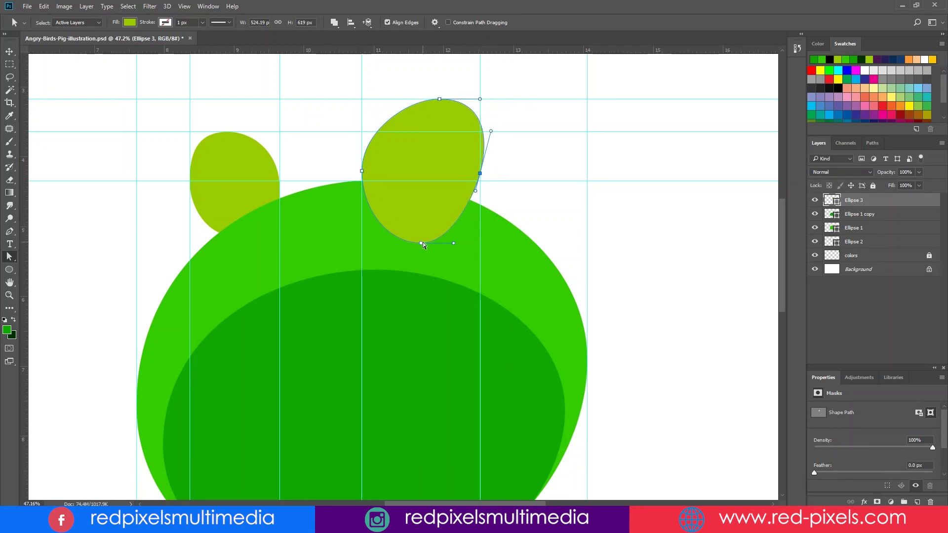
Flatten the larger ear's base and lower its right anchor, adjusting the handles into a slanted side
{"action": "left_click_drag", "start_coordinate": [412, 213], "coordinate": [412, 214]}
{"action": "left_click", "coordinate": [480, 173]}
{"action": "left_click_drag", "start_coordinate": [491, 132], "coordinate": [489, 131]}
{"action": "left_click_drag", "start_coordinate": [476, 192], "coordinate": [467, 212]}
{"action": "left_click_drag", "start_coordinate": [479, 173], "coordinate": [475, 190]}
{"action": "left_click", "coordinate": [522, 207]}
Refine the larger ear's slant and right side so its edge meets the vertical guide, and apply the change
{"action": "key", "text": "v"}
{"action": "left_click_drag", "start_coordinate": [479, 218], "coordinate": [467, 217]}
{"action": "mouse_move", "coordinate": [481, 101]}
{"action": "left_mouse_down"}
{"action": "mouse_move", "coordinate": [490, 108]}
{"action": "mouse_move", "coordinate": [490, 99]}
{"action": "left_mouse_up"}
{"action": "key", "text": "Return"}
Select both ear shapes and the outer head ellipse, and merge them into one shape layer
{"action": "left_click", "coordinate": [537, 172]}
{"action": "left_click_drag", "start_coordinate": [555, 161], "coordinate": [555, 140]}
{"action": "left_click", "coordinate": [243, 132]}
{"action": "left_click", "coordinate": [428, 124], "text": "shift"}
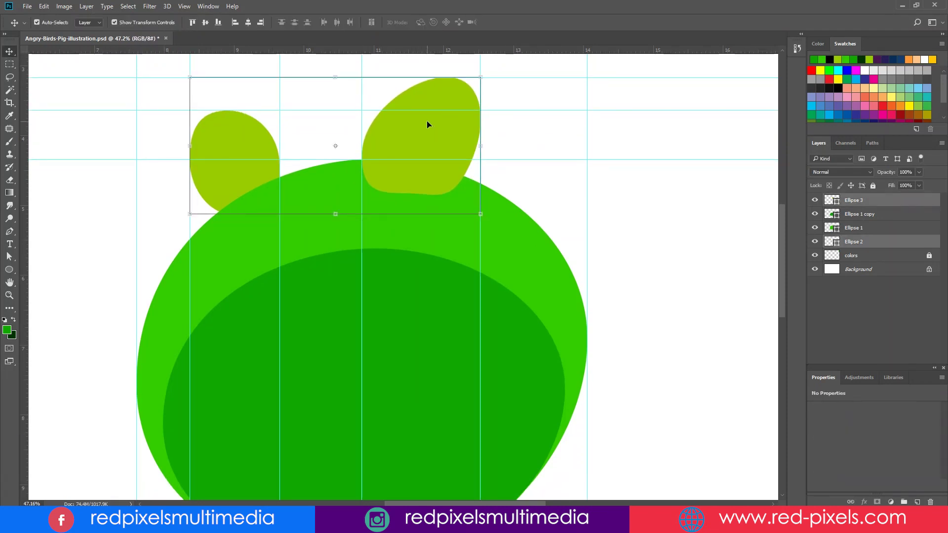
{"action": "left_click", "coordinate": [548, 146]}
{"action": "left_click", "coordinate": [239, 148]}
{"action": "left_click", "coordinate": [427, 175], "text": "shift"}
{"action": "left_click", "coordinate": [505, 230], "text": "shift"}
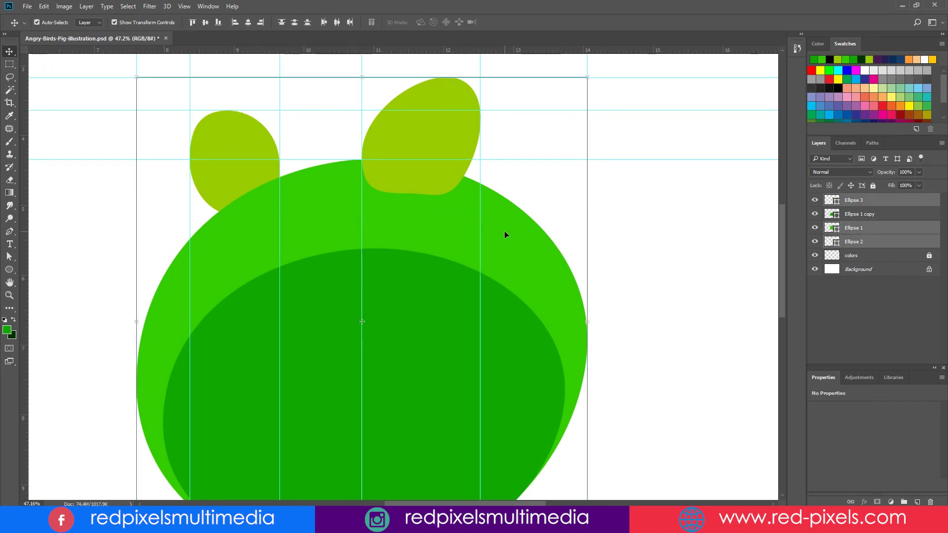
{"action": "right_click", "coordinate": [881, 228]}
{"action": "left_click", "coordinate": [692, 407]}
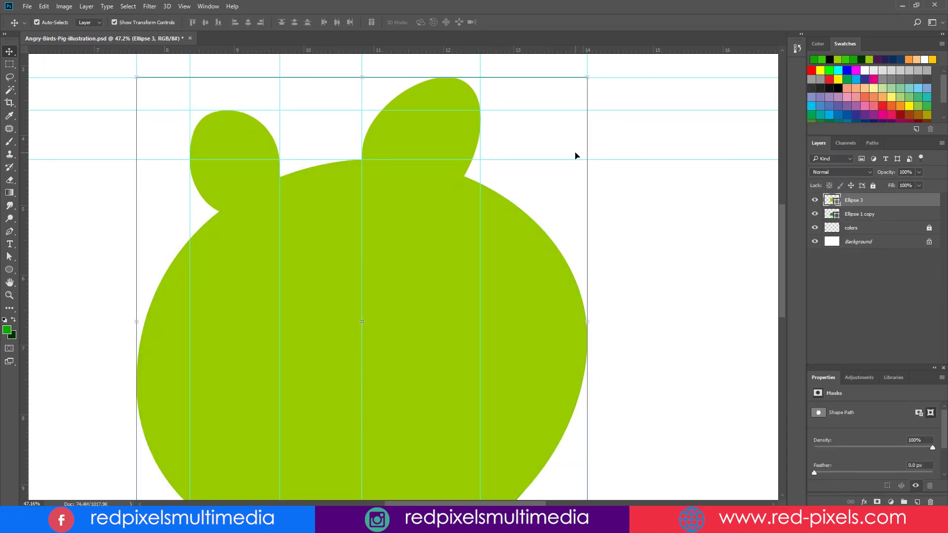
Fill the merged head and ears shape with the bright green sampled from the colour samples beside the drawing
{"action": "left_click_drag", "start_coordinate": [637, 147], "coordinate": [501, 239]}
{"action": "left_click_drag", "start_coordinate": [600, 160], "coordinate": [496, 157]}
{"action": "scroll", "coordinate": [516, 212], "scroll_direction": "down", "scroll_amount": 5}
{"action": "key", "text": "i"}
{"action": "left_click", "coordinate": [706, 127]}
{"action": "key", "text": "alt+BackSpace"}
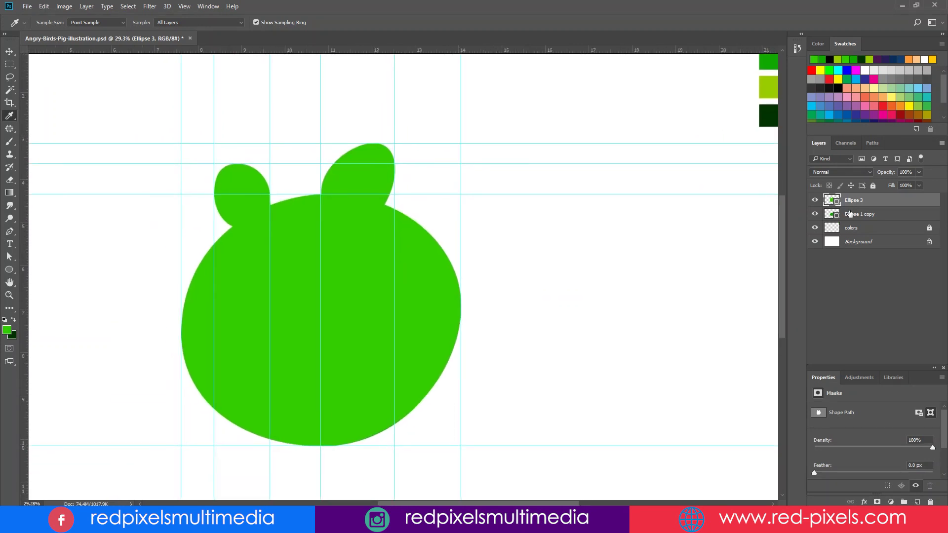
Move the head and ears layer beneath the darker inner face layer
{"action": "left_click_drag", "start_coordinate": [850, 222], "coordinate": [850, 222]}
{"action": "left_click_drag", "start_coordinate": [495, 202], "coordinate": [495, 179]}
{"action": "left_click", "coordinate": [9, 52]}
{"action": "left_click_drag", "start_coordinate": [475, 143], "coordinate": [484, 141]}
Draw a small ellipse inside the smaller ear
{"action": "key", "text": "u"}
{"action": "mouse_move", "coordinate": [240, 170]}
{"action": "left_mouse_down"}
{"action": "mouse_move", "coordinate": [270, 197]}
{"action": "mouse_move", "coordinate": [279, 176]}
{"action": "left_mouse_up"}
{"action": "left_click", "coordinate": [9, 51]}
{"action": "key", "text": "Return"}
{"action": "scroll", "coordinate": [431, 174], "scroll_direction": "up", "scroll_amount": 1}
{"action": "scroll", "coordinate": [403, 205], "scroll_direction": "right", "scroll_amount": 1}
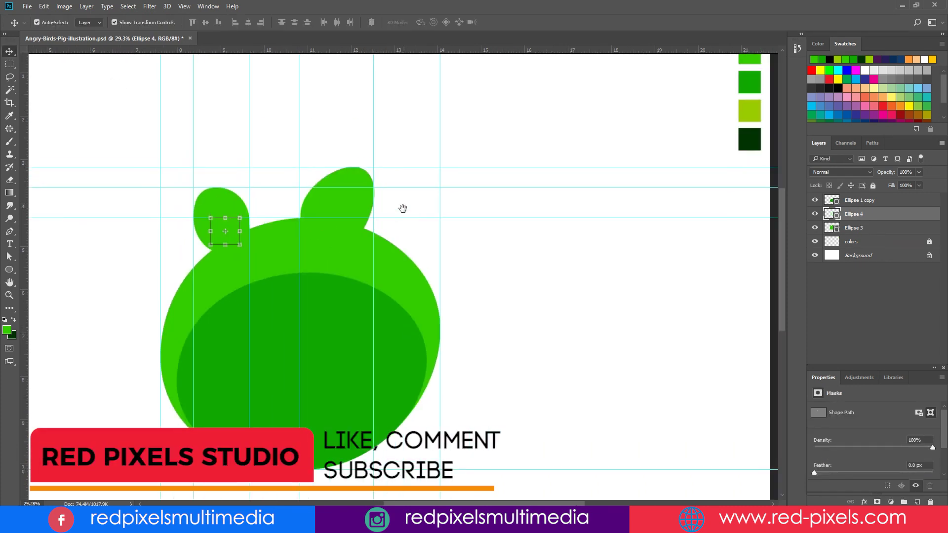
Fill the smaller ear's inner ellipse with the mid green sample and centre it in the ear
{"action": "key", "text": "i"}
{"action": "key", "text": "alt+BackSpace"}
{"action": "left_click", "coordinate": [9, 51]}
{"action": "left_click", "coordinate": [292, 190]}
{"action": "left_click_drag", "start_coordinate": [230, 236], "coordinate": [228, 237]}
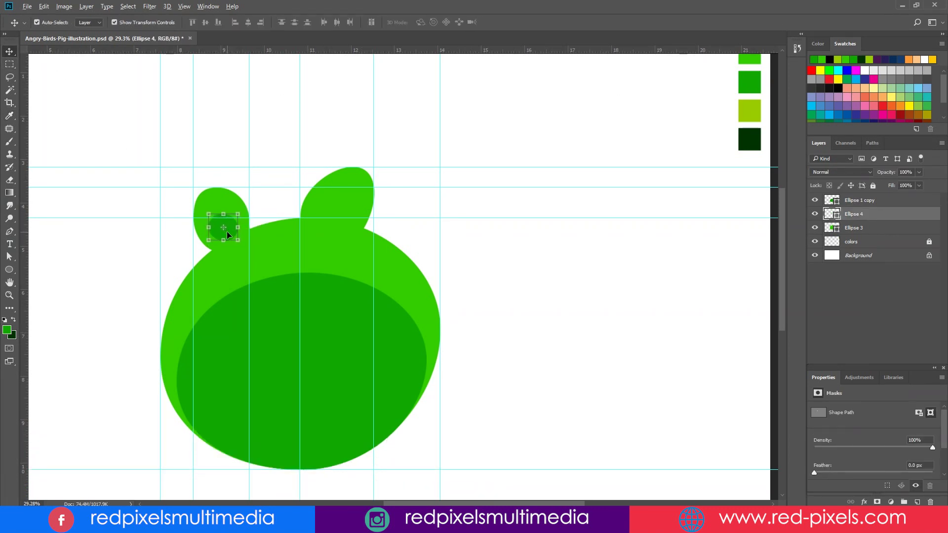
Draw a small ellipse inside the larger ear and start transforming it
{"action": "key", "text": "u"}
{"action": "left_click_drag", "start_coordinate": [330, 199], "coordinate": [372, 210]}
{"action": "key", "text": "ctrl+t"}
{"action": "key", "text": "Escape"}
{"action": "key", "text": "ctrl+t"}
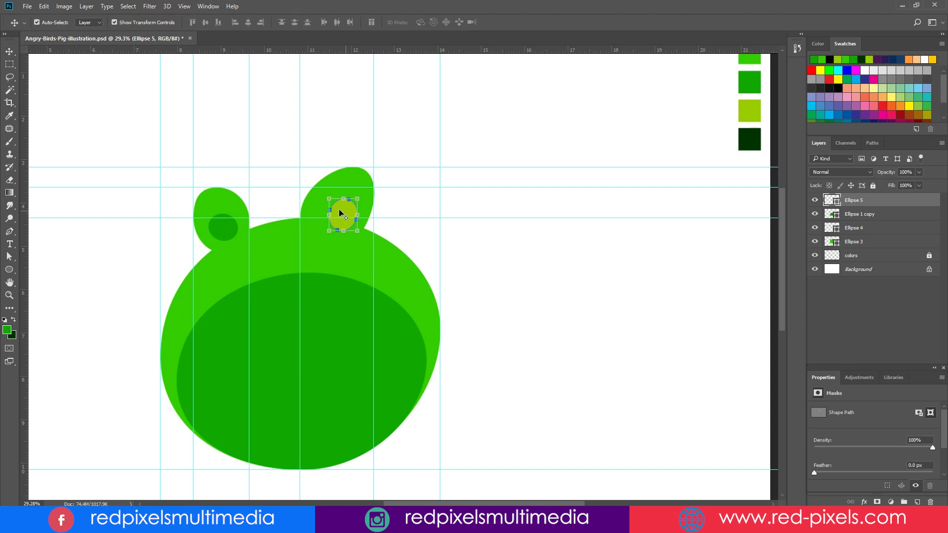
Tilt the larger ear's inner ellipse about 10 degrees, centre it in the ear, and fill it with the mid green
{"action": "mouse_move", "coordinate": [349, 210]}
{"action": "left_mouse_down"}
{"action": "mouse_move", "coordinate": [337, 202]}
{"action": "mouse_move", "coordinate": [360, 199]}
{"action": "left_mouse_up"}
{"action": "key", "text": "shift+Up"}
{"action": "key", "text": "shift+Up"}
{"action": "key", "text": "shift+Right"}
{"action": "key", "text": "shift+Right"}
{"action": "key", "text": "shift+Right"}
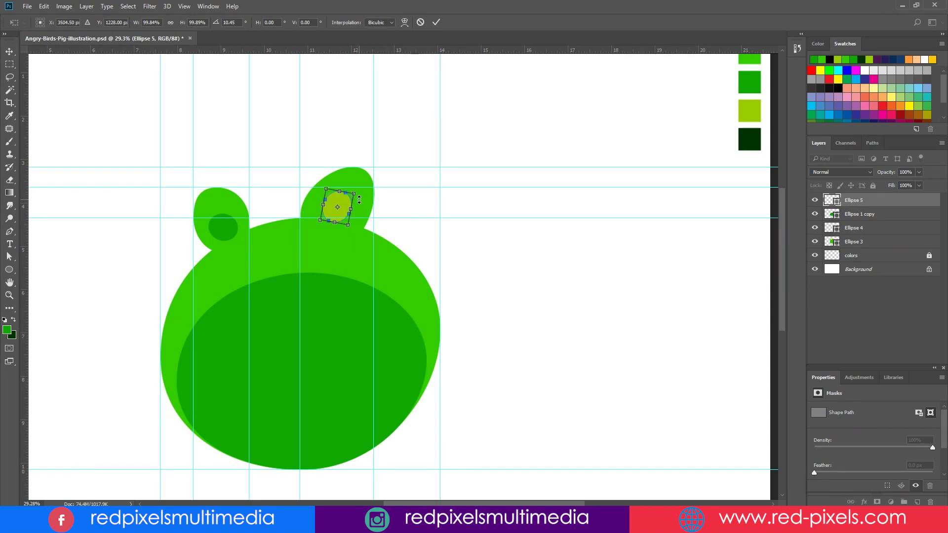
{"action": "key", "text": "Return"}
{"action": "key", "text": "alt+BackSpace"}
Add a near-black outside Stroke layer style to the head and ears shape
{"action": "left_click", "coordinate": [414, 195]}
{"action": "left_click_drag", "start_coordinate": [431, 195], "coordinate": [433, 152]}
{"action": "left_click", "coordinate": [410, 222]}
{"action": "left_click", "coordinate": [86, 6]}
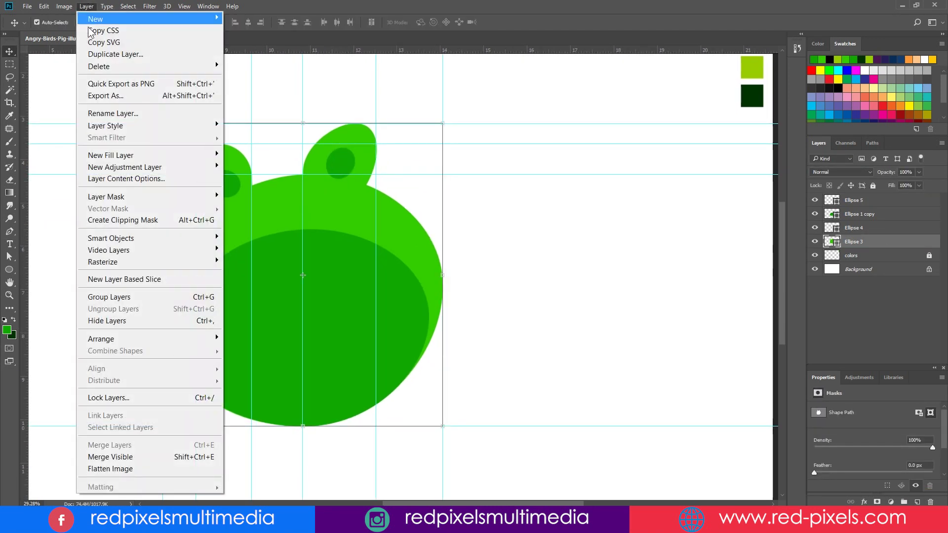
{"action": "mouse_move", "coordinate": [148, 126]}
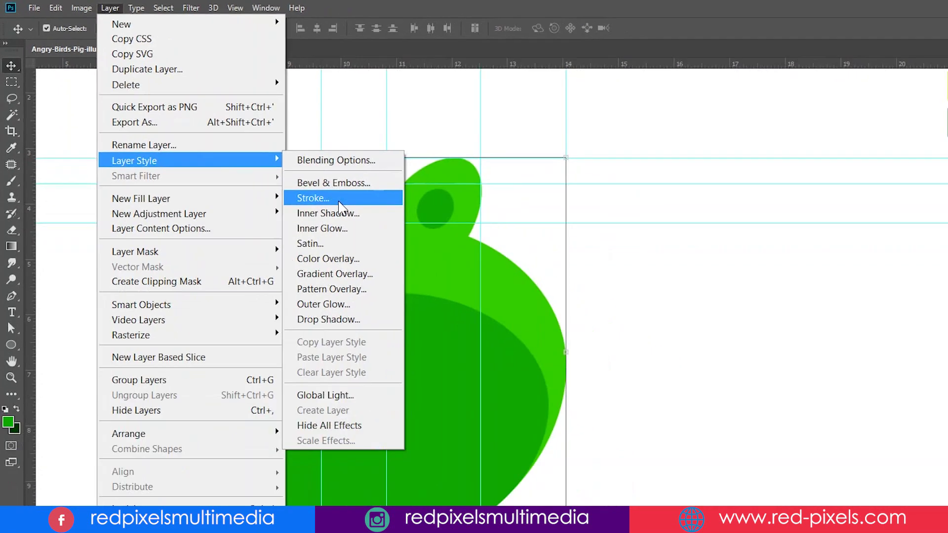
{"action": "left_click", "coordinate": [436, 260]}
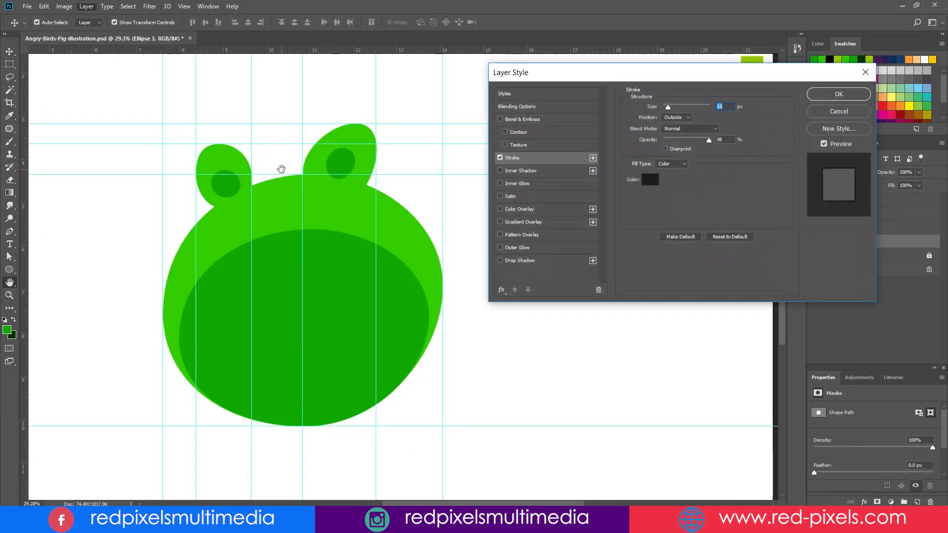
{"action": "key", "text": "Return"}
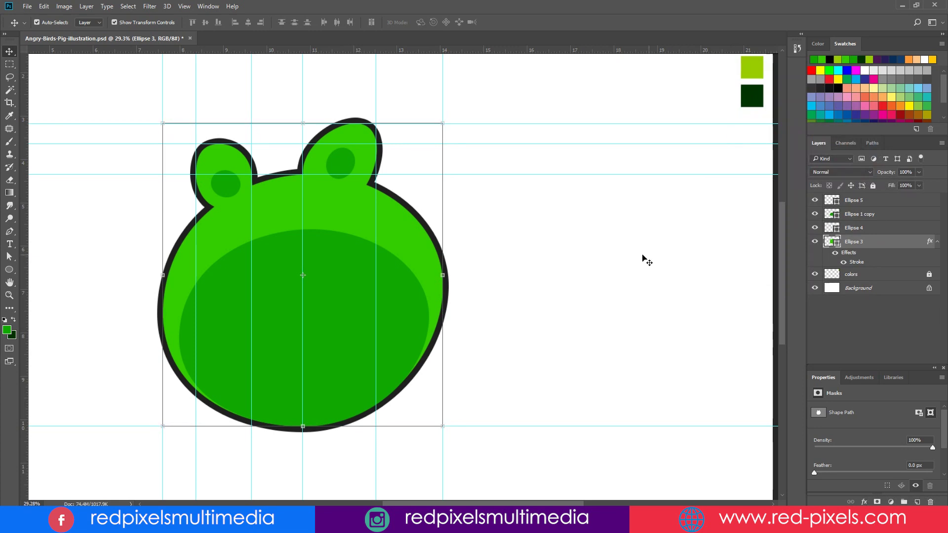
Stretch the darker inner face ellipse slightly so it sits closer to the head's right side
{"action": "left_click", "coordinate": [682, 249]}
{"action": "left_click_drag", "start_coordinate": [557, 240], "coordinate": [626, 219]}
{"action": "left_click", "coordinate": [414, 255]}
{"action": "left_click_drag", "start_coordinate": [498, 307], "coordinate": [500, 307]}
{"action": "left_click_drag", "start_coordinate": [375, 405], "coordinate": [375, 404]}
{"action": "key", "text": "Return"}
{"action": "left_click_drag", "start_coordinate": [570, 303], "coordinate": [564, 297]}
{"action": "left_click", "coordinate": [463, 316]}
{"action": "left_click", "coordinate": [455, 302], "text": "shift"}
Draw a round lime ellipse for the eye near the face's right edge and distort its corners slightly
{"action": "key", "text": "u"}
{"action": "mouse_move", "coordinate": [435, 247]}
{"action": "left_mouse_down"}
{"action": "mouse_move", "coordinate": [499, 288]}
{"action": "mouse_move", "coordinate": [503, 314]}
{"action": "left_mouse_up"}
{"action": "key", "text": "v"}
{"action": "left_click_drag", "start_coordinate": [477, 274], "coordinate": [470, 284]}
{"action": "left_click_drag", "start_coordinate": [427, 254], "coordinate": [422, 250], "text": "ctrl"}
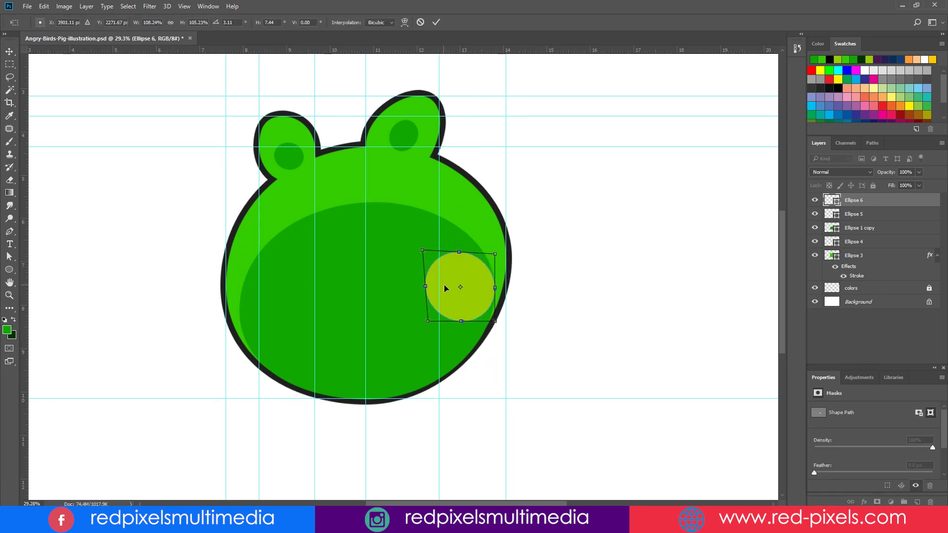
{"action": "left_click_drag", "start_coordinate": [495, 321], "coordinate": [383, 299], "text": "ctrl"}
{"action": "key", "text": "Return"}
Duplicate the eye ellipse to the middle of the face and enlarge the copy as the snout
{"action": "left_click", "coordinate": [457, 310], "text": "shift"}
{"action": "key", "text": "ctrl+t"}
{"action": "mouse_move", "coordinate": [415, 261]}
{"action": "left_mouse_down"}
{"action": "mouse_move", "coordinate": [423, 248]}
{"action": "mouse_move", "coordinate": [407, 248]}
{"action": "left_mouse_up"}
{"action": "key", "text": "Return"}
Reshape the snout's outline by adjusting its side handles and raising its bottom anchor
{"action": "key", "text": "a"}
{"action": "left_click", "coordinate": [366, 247]}
{"action": "left_click", "coordinate": [369, 247]}
{"action": "left_click", "coordinate": [419, 293]}
{"action": "left_click_drag", "start_coordinate": [402, 339], "coordinate": [398, 342]}
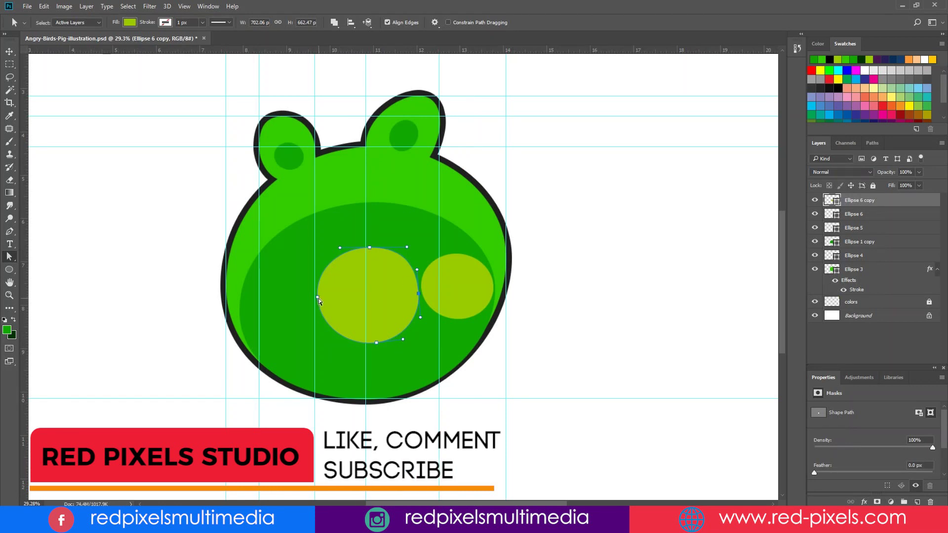
{"action": "left_click_drag", "start_coordinate": [316, 270], "coordinate": [317, 266]}
{"action": "left_click_drag", "start_coordinate": [315, 264], "coordinate": [316, 328]}
{"action": "key", "text": "ctrl+z"}
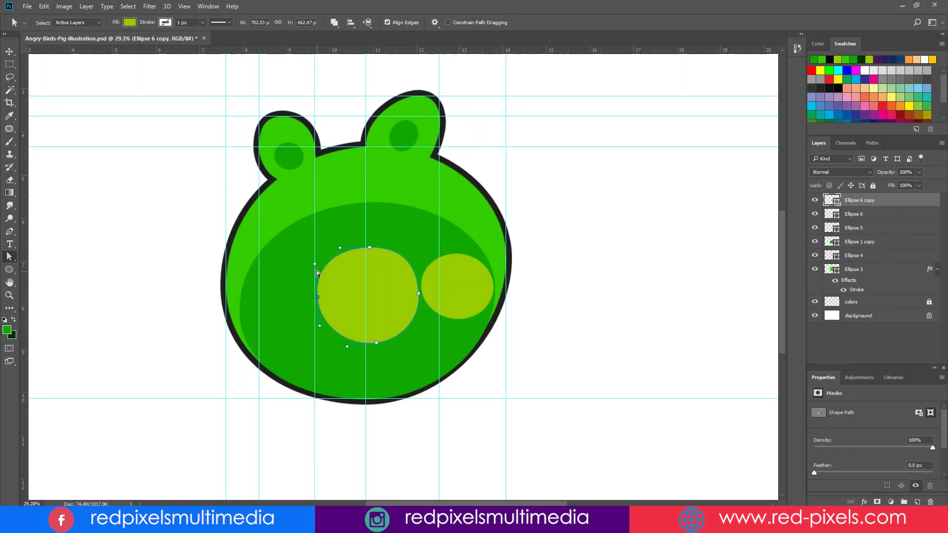
{"action": "left_click_drag", "start_coordinate": [376, 344], "coordinate": [372, 339]}
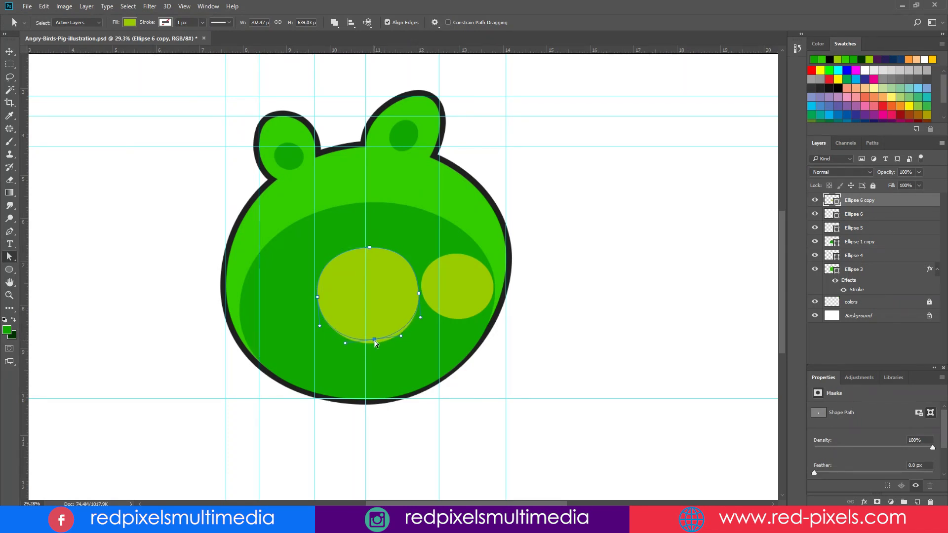
Duplicate the right eye to the left of the snout and resize the copy to meet the vertical guide
{"action": "key", "text": "v"}
{"action": "left_click_drag", "start_coordinate": [465, 291], "coordinate": [290, 299]}
{"action": "left_click_drag", "start_coordinate": [253, 254], "coordinate": [258, 257]}
{"action": "left_click_drag", "start_coordinate": [291, 305], "coordinate": [295, 303]}
{"action": "left_click_drag", "start_coordinate": [259, 256], "coordinate": [259, 253]}
{"action": "key", "text": "Return"}
Select both eye ellipses and set their fill to white
{"action": "left_click", "coordinate": [466, 282], "text": "shift"}
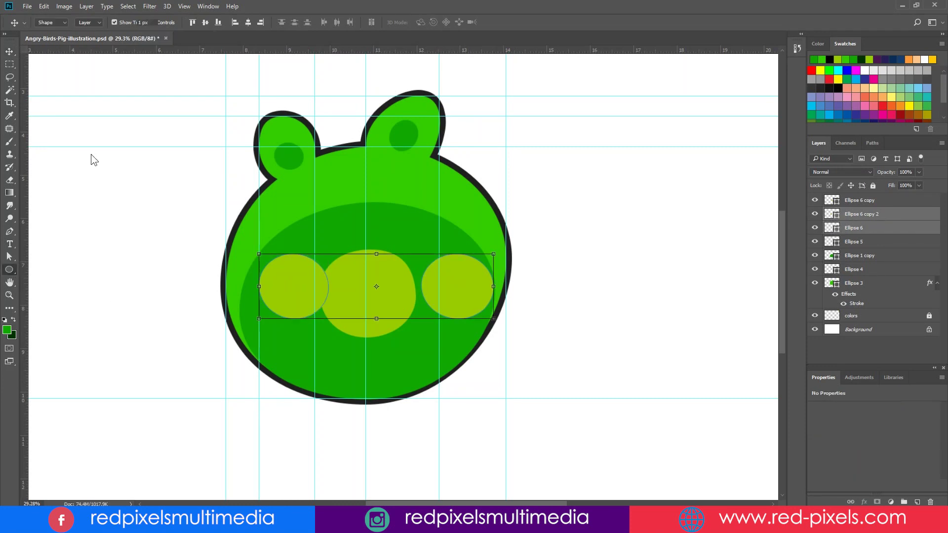
{"action": "left_click", "coordinate": [8, 270]}
{"action": "left_click", "coordinate": [90, 22]}
{"action": "left_click", "coordinate": [105, 83]}
{"action": "left_click", "coordinate": [406, 108]}
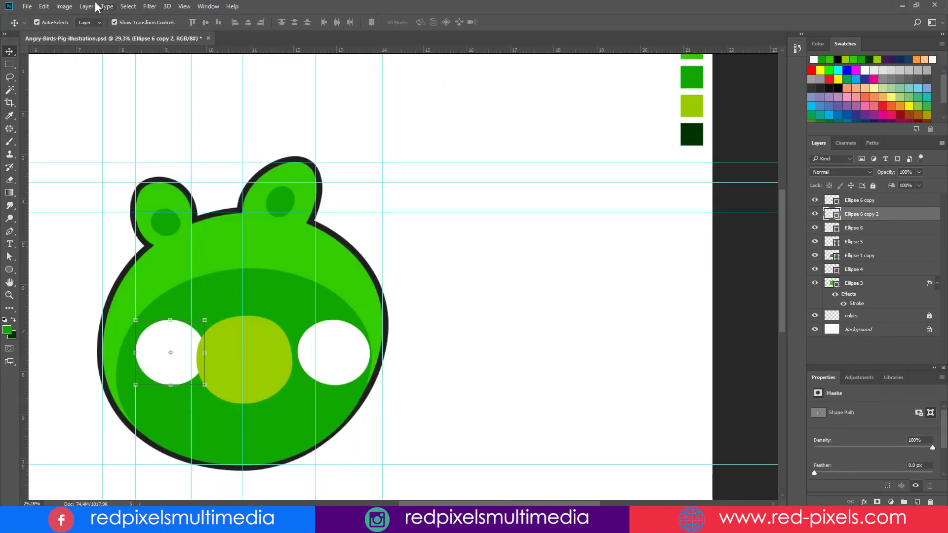
Add a thin outside Stroke to the left eye, coloured with the dark green sample
{"action": "left_click", "coordinate": [87, 6]}
{"action": "mouse_move", "coordinate": [105, 126]}
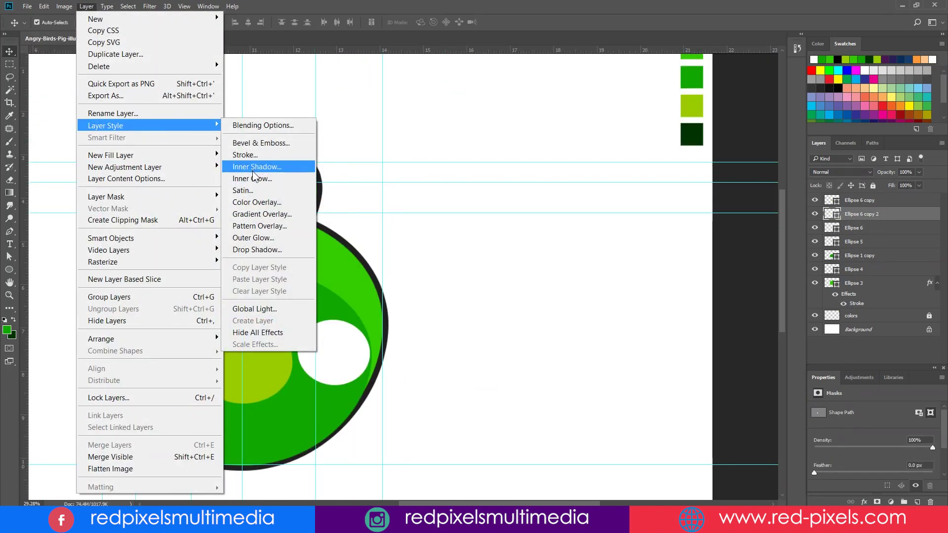
{"action": "left_click", "coordinate": [245, 154]}
{"action": "left_click_drag", "start_coordinate": [686, 69], "coordinate": [635, 200]}
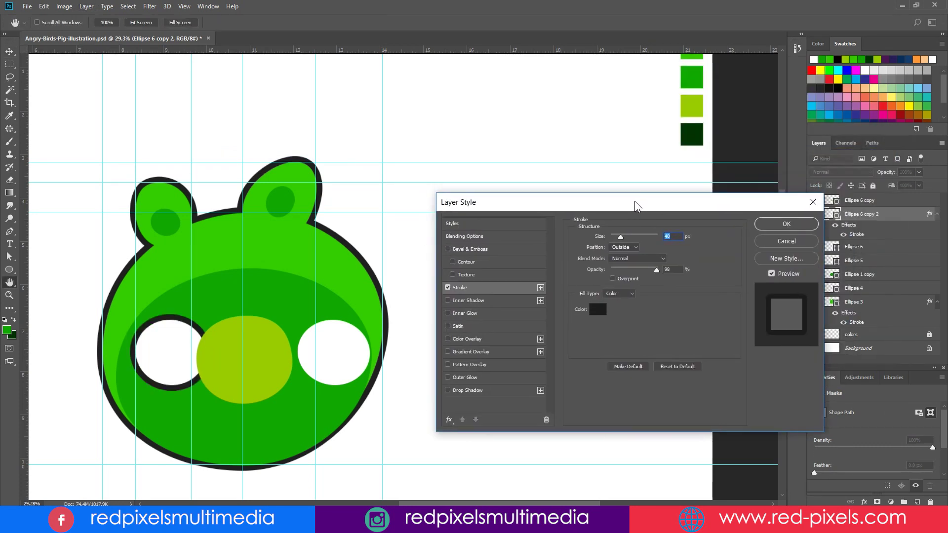
{"action": "left_click", "coordinate": [594, 310]}
{"action": "left_click_drag", "start_coordinate": [740, 74], "coordinate": [468, 44]}
{"action": "left_click", "coordinate": [691, 129]}
{"action": "left_click", "coordinate": [597, 70]}
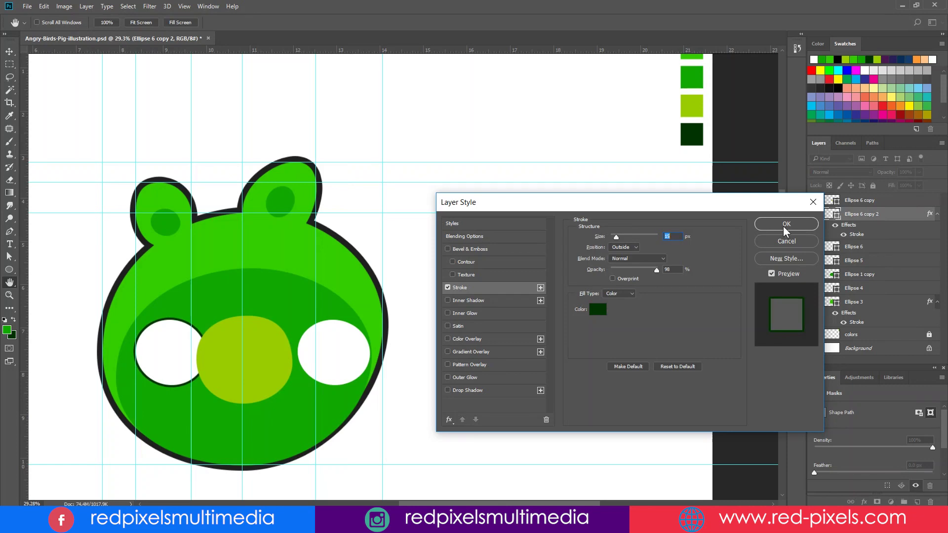
{"action": "left_click", "coordinate": [785, 224]}
Copy the left eye's layer style and paste it onto the snout and the right eye
{"action": "key", "text": "v"}
{"action": "right_click", "coordinate": [861, 216]}
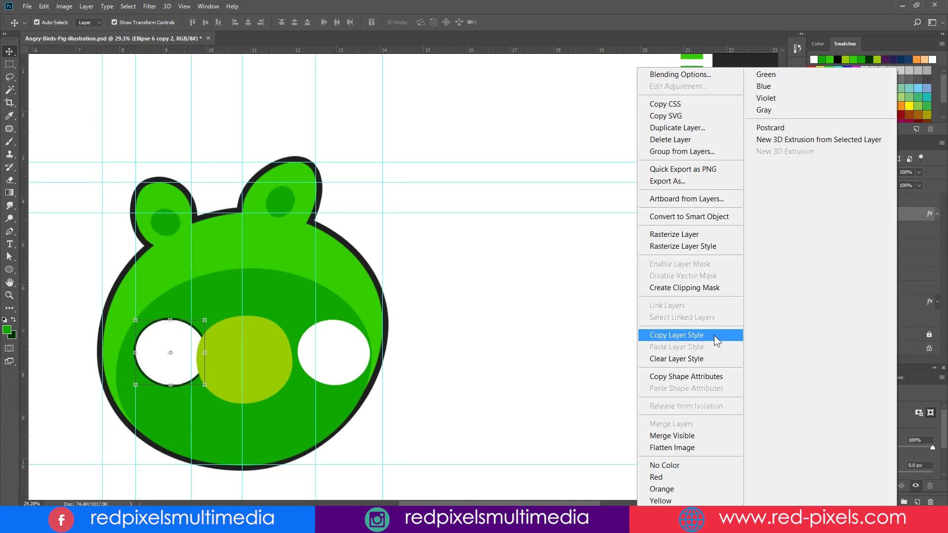
{"action": "left_click", "coordinate": [610, 368]}
{"action": "right_click", "coordinate": [877, 166]}
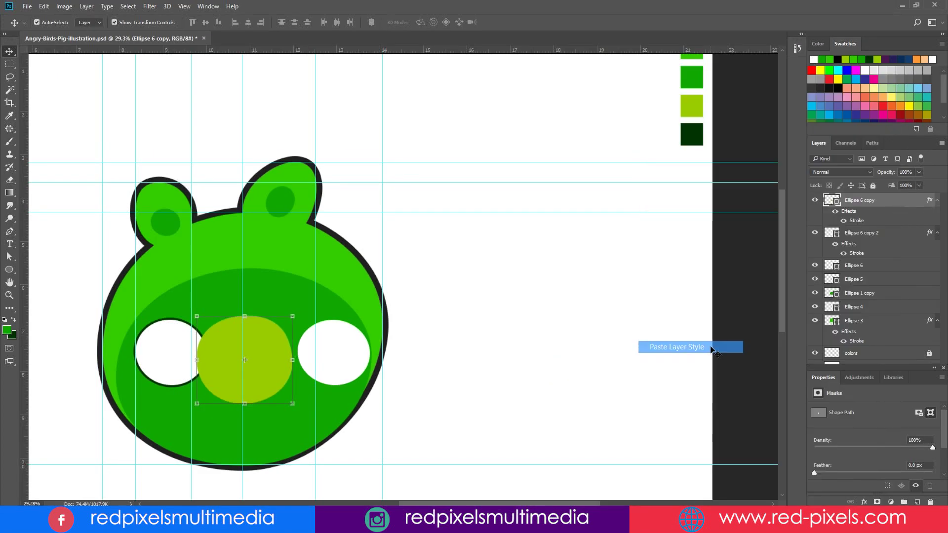
{"action": "left_click", "coordinate": [608, 387]}
{"action": "right_click", "coordinate": [877, 268]}
{"action": "left_click", "coordinate": [674, 347]}
Make the snout's dark green stroke slightly thicker
{"action": "left_click", "coordinate": [477, 292]}
{"action": "left_click_drag", "start_coordinate": [476, 292], "coordinate": [518, 243]}
{"action": "left_click", "coordinate": [316, 290]}
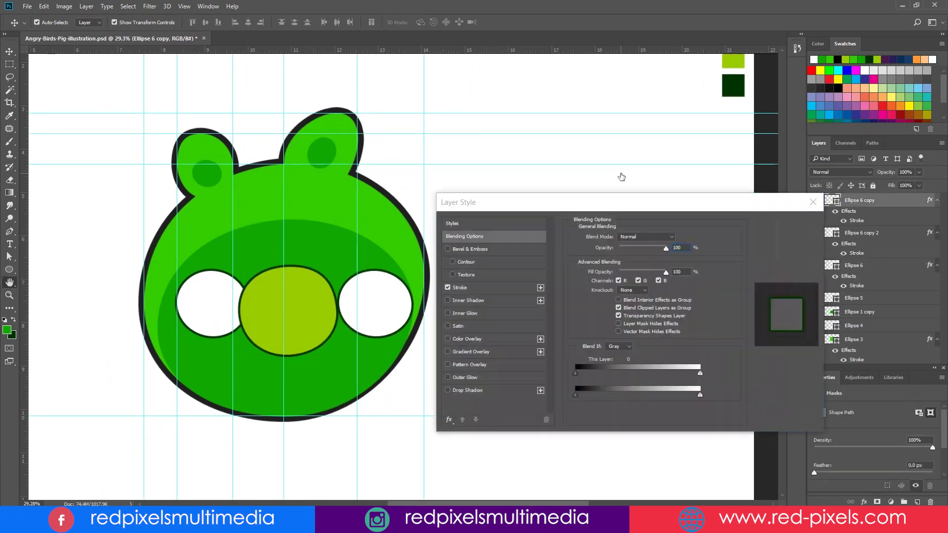
{"action": "left_click", "coordinate": [486, 289]}
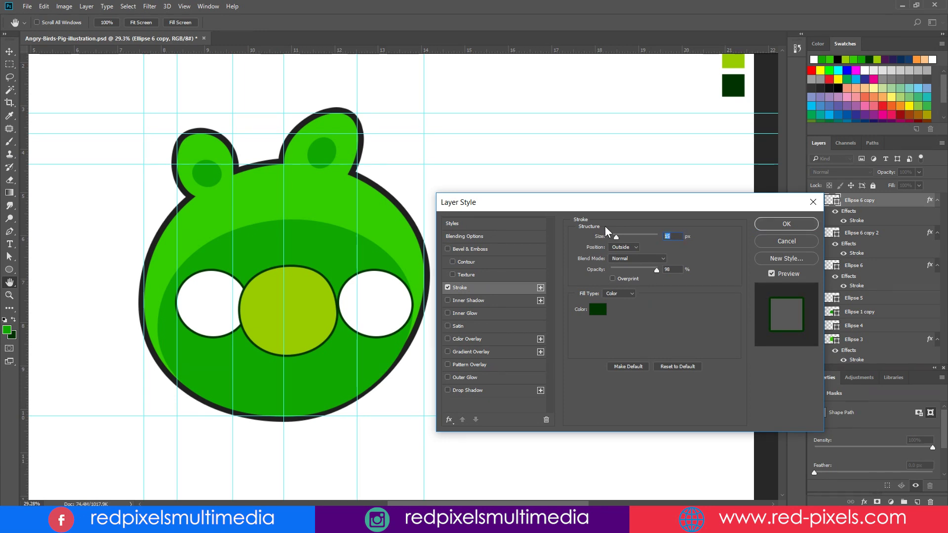
{"action": "key", "text": "Return"}
Draw a 100 by 100 px circle in the left eye as the pupil and fill it with dark green
{"action": "scroll", "coordinate": [563, 227], "scroll_direction": "down", "scroll_amount": 2}
{"action": "key", "text": "u"}
{"action": "left_click_drag", "start_coordinate": [213, 254], "coordinate": [229, 270]}
{"action": "left_click", "coordinate": [7, 53]}
{"action": "left_click_drag", "start_coordinate": [317, 164], "coordinate": [314, 194]}
{"action": "key", "text": "ctrl+BackSpace"}
{"action": "left_click", "coordinate": [598, 197]}
Duplicate the pupil into the right eye and position it left of that eye's centre
{"action": "left_click_drag", "start_coordinate": [218, 295], "coordinate": [376, 297]}
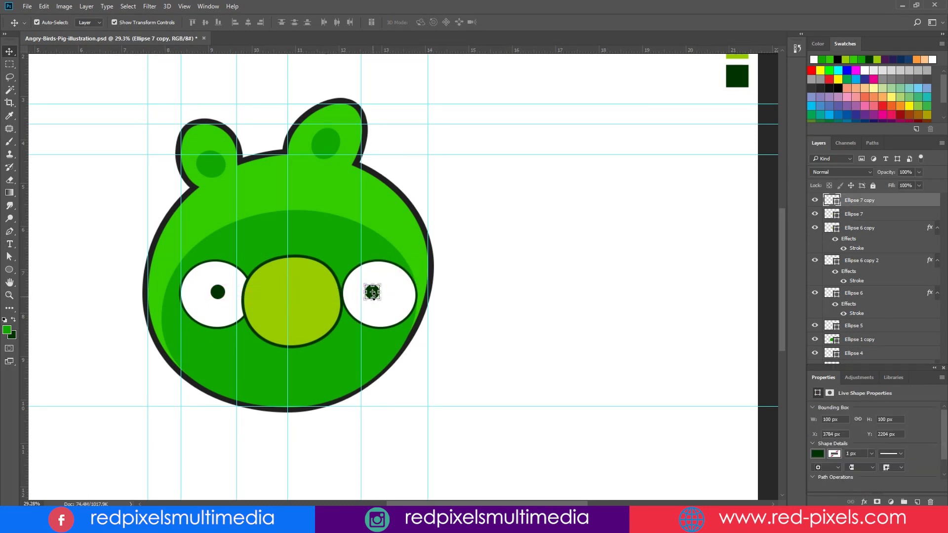
{"action": "scroll", "coordinate": [378, 298], "scroll_direction": "up", "scroll_amount": 2}
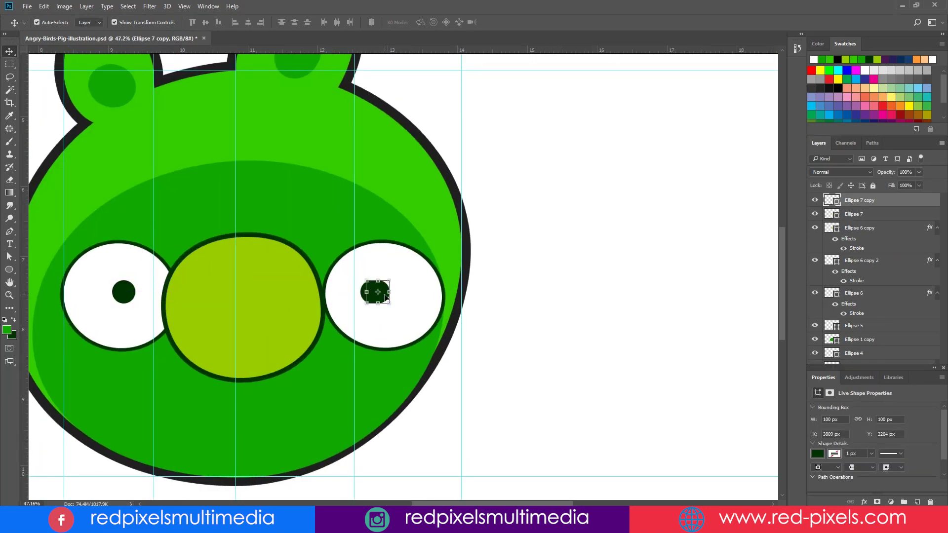
{"action": "left_click_drag", "start_coordinate": [381, 297], "coordinate": [387, 301]}
{"action": "key", "text": "ctrl+t"}
{"action": "key", "text": "Return"}
Shrink the left eye's pupil slightly and deselect it
{"action": "left_click", "coordinate": [122, 291]}
{"action": "key", "text": "ctrl+t"}
{"action": "left_click_drag", "start_coordinate": [113, 283], "coordinate": [115, 285]}
{"action": "key", "text": "Return"}
{"action": "left_click", "coordinate": [562, 205]}
{"action": "left_click_drag", "start_coordinate": [602, 171], "coordinate": [641, 160]}
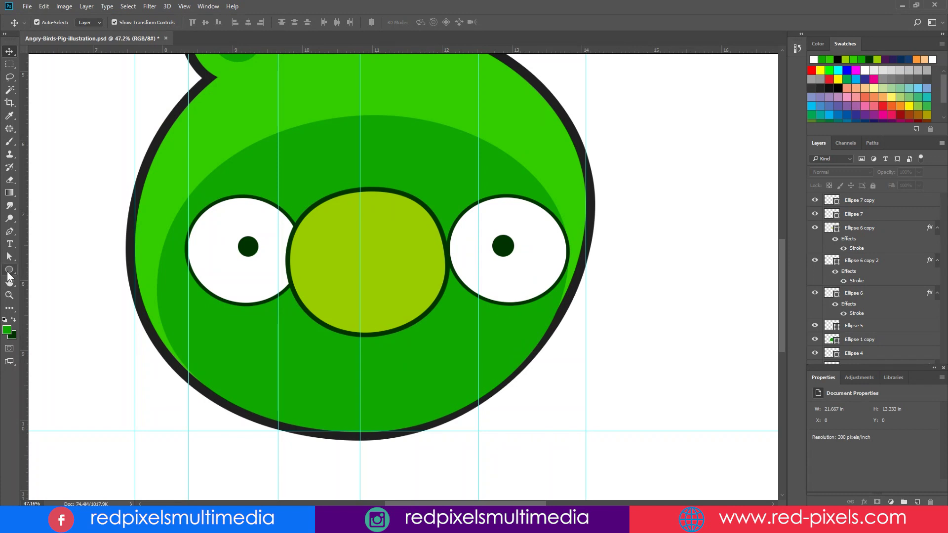
Draw an upright ellipse about 156 by 235 px as the left nostril, fill it dark green, and adjust its placement
{"action": "left_click", "coordinate": [8, 271]}
{"action": "left_click_drag", "start_coordinate": [330, 236], "coordinate": [366, 290]}
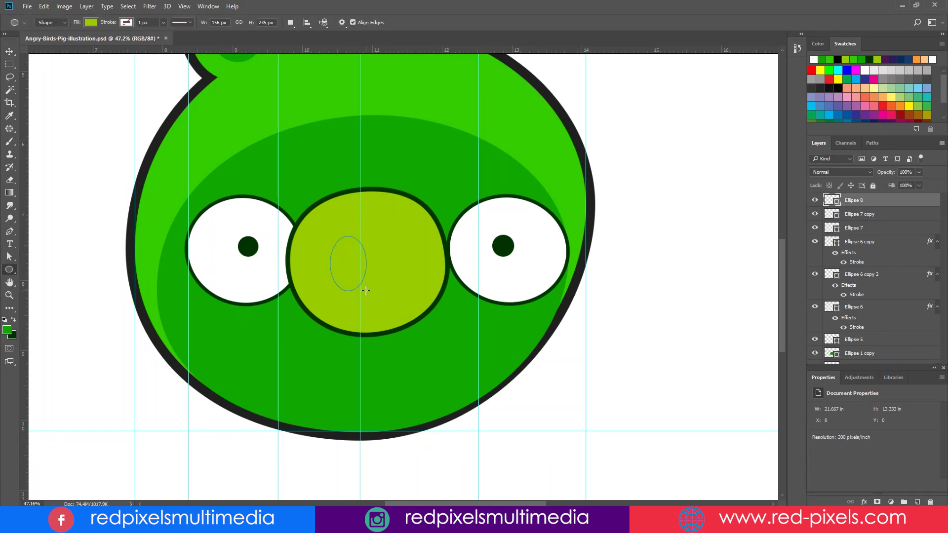
{"action": "key", "text": "ctrl+BackSpace"}
{"action": "left_click", "coordinate": [9, 51]}
{"action": "left_click_drag", "start_coordinate": [366, 236], "coordinate": [320, 266]}
{"action": "key", "text": "Return"}
Add a smaller dark green ellipse on the snout's right half as the second nostril
{"action": "mouse_move", "coordinate": [395, 247]}
{"action": "left_mouse_down"}
{"action": "mouse_move", "coordinate": [427, 286]}
{"action": "mouse_move", "coordinate": [410, 277]}
{"action": "mouse_move", "coordinate": [402, 248]}
{"action": "left_mouse_up"}
{"action": "left_click", "coordinate": [10, 52]}
{"action": "left_click", "coordinate": [645, 343]}
{"action": "scroll", "coordinate": [464, 270], "scroll_direction": "down", "scroll_amount": 1}
{"action": "left_click", "coordinate": [643, 347]}
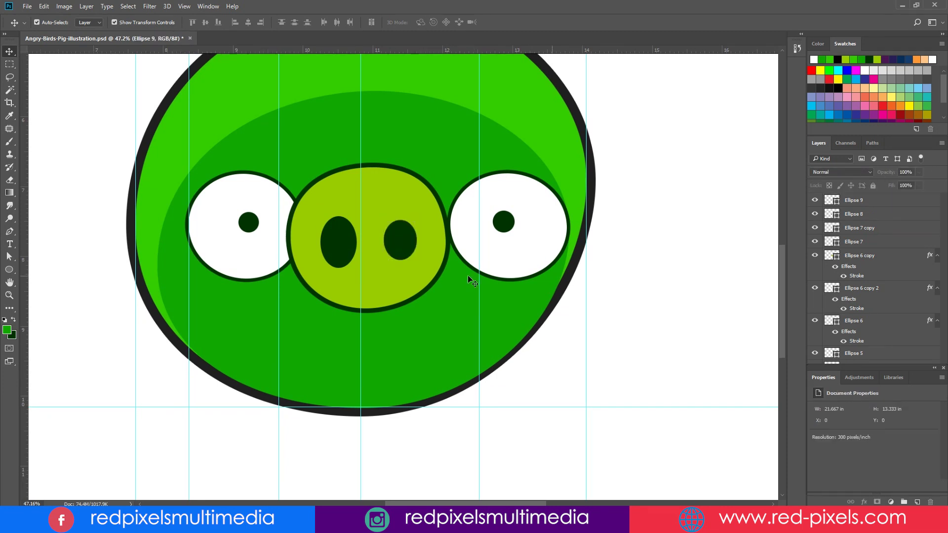
Draw a wide, flat ellipse about 961 by 177 px across the bottom of the snout for the mouth
{"action": "scroll", "coordinate": [296, 272], "scroll_direction": "down", "scroll_amount": 1}
{"action": "left_click", "coordinate": [8, 269]}
{"action": "left_click_drag", "start_coordinate": [254, 292], "coordinate": [478, 333]}
Bend the mouth ellipse into a pointed smile by moving its anchors, and fill it with dark green
{"action": "left_click", "coordinate": [12, 255]}
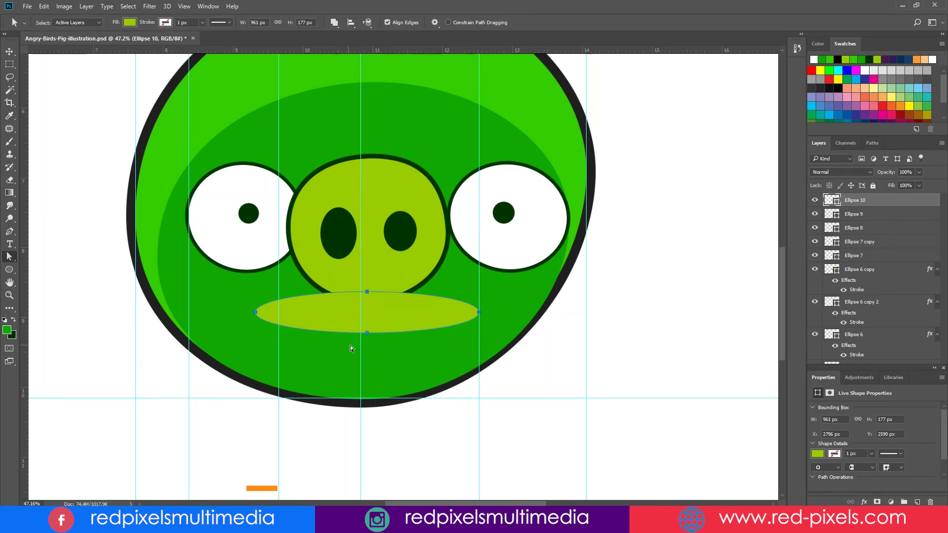
{"action": "left_click_drag", "start_coordinate": [367, 292], "coordinate": [391, 301]}
{"action": "left_click", "coordinate": [13, 53]}
{"action": "key", "text": "ctrl+BackSpace"}
Enlarge the layer list and move the mouth layer behind the snout and eyes, directly above the inner face layer
{"action": "left_click_drag", "start_coordinate": [854, 200], "coordinate": [874, 348]}
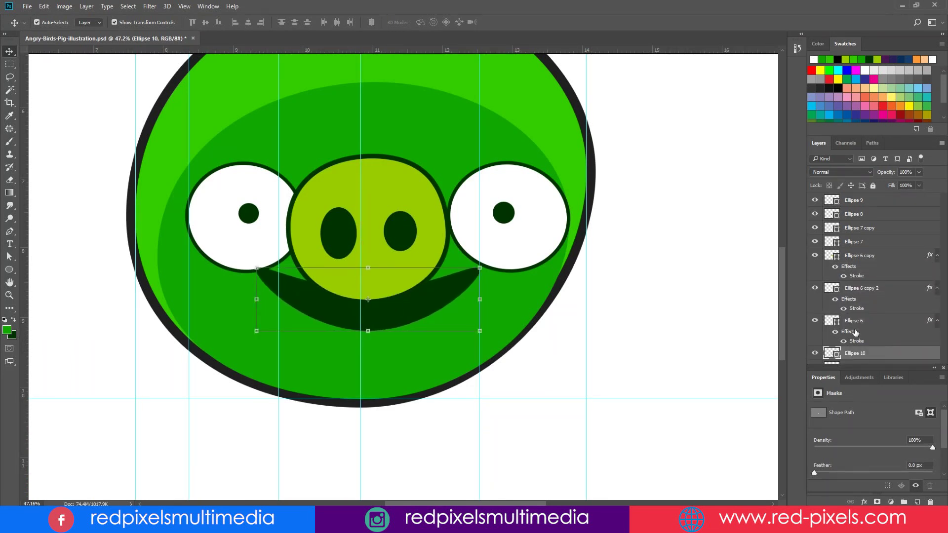
{"action": "left_click", "coordinate": [822, 378]}
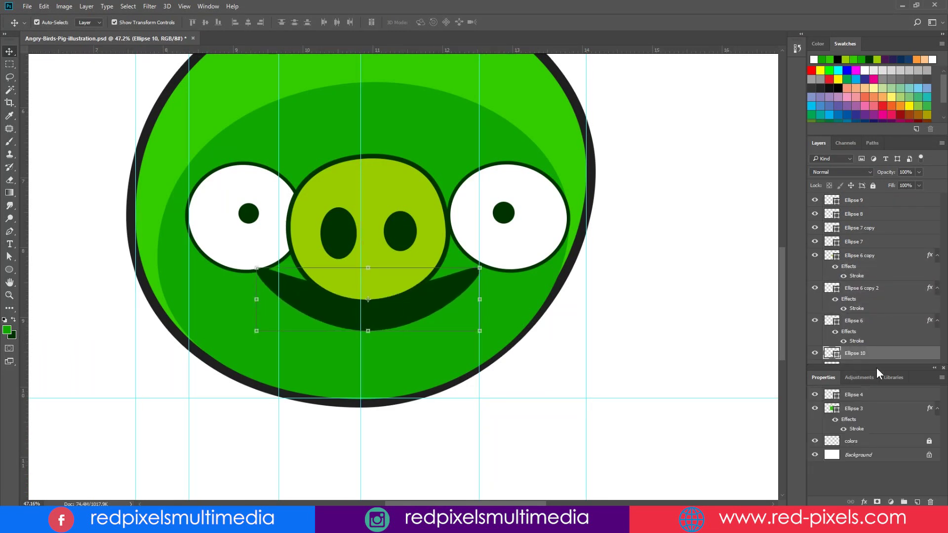
{"action": "double_click", "coordinate": [845, 44]}
{"action": "left_click_drag", "start_coordinate": [869, 270], "coordinate": [871, 311]}
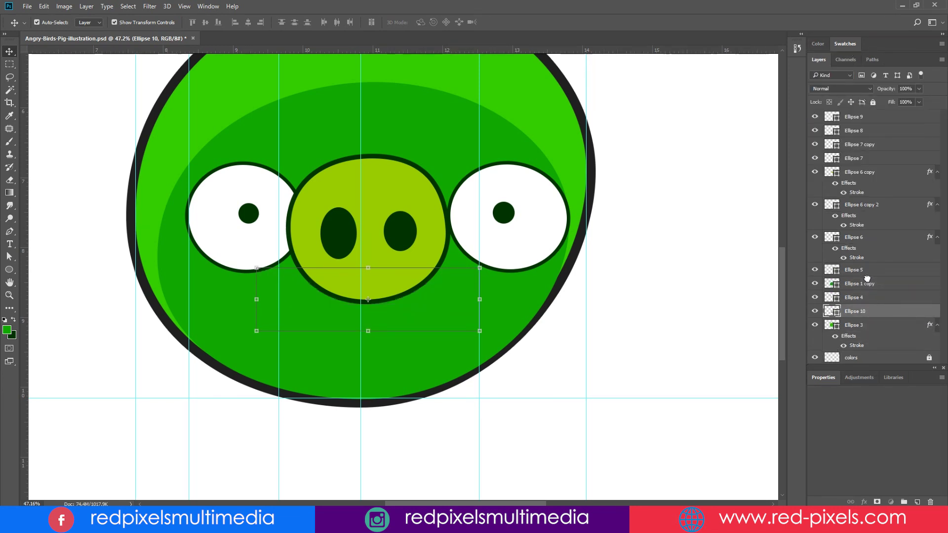
{"action": "left_click_drag", "start_coordinate": [867, 279], "coordinate": [867, 277]}
Narrow the mouth to about 2.56 in wide, then shorten its upper curve handles and raise its bottom anchor
{"action": "left_click_drag", "start_coordinate": [256, 299], "coordinate": [282, 300]}
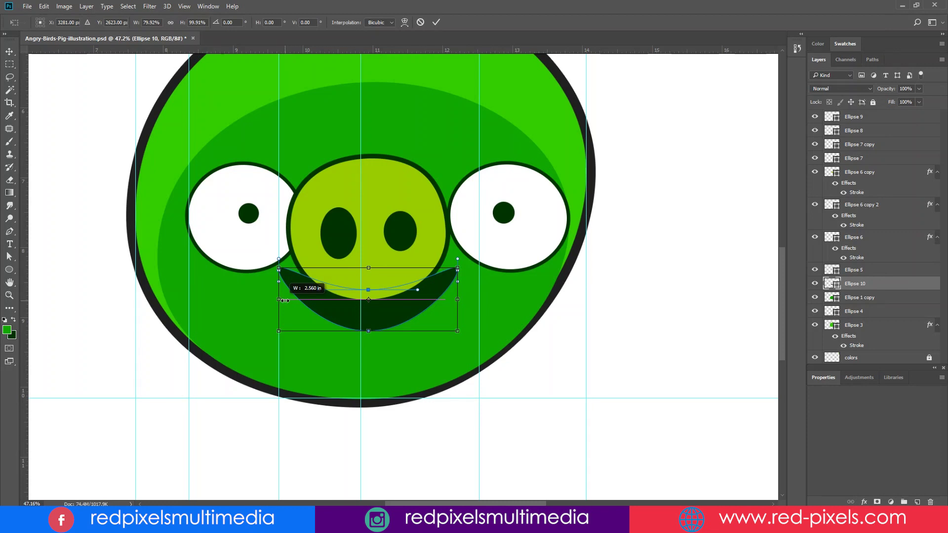
{"action": "key", "text": "Return"}
{"action": "key", "text": "a"}
{"action": "left_click_drag", "start_coordinate": [417, 290], "coordinate": [396, 287]}
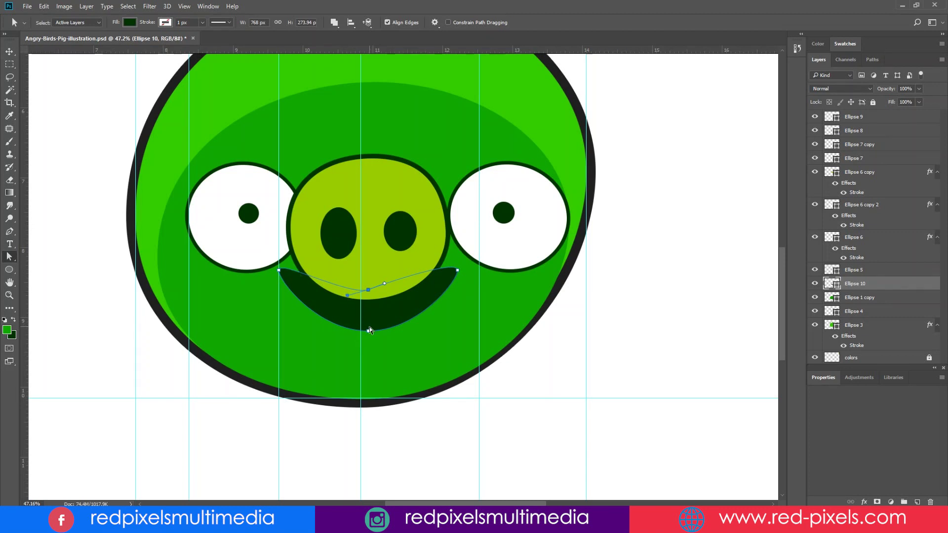
{"action": "left_click_drag", "start_coordinate": [370, 330], "coordinate": [369, 317]}
{"action": "key", "text": "v"}
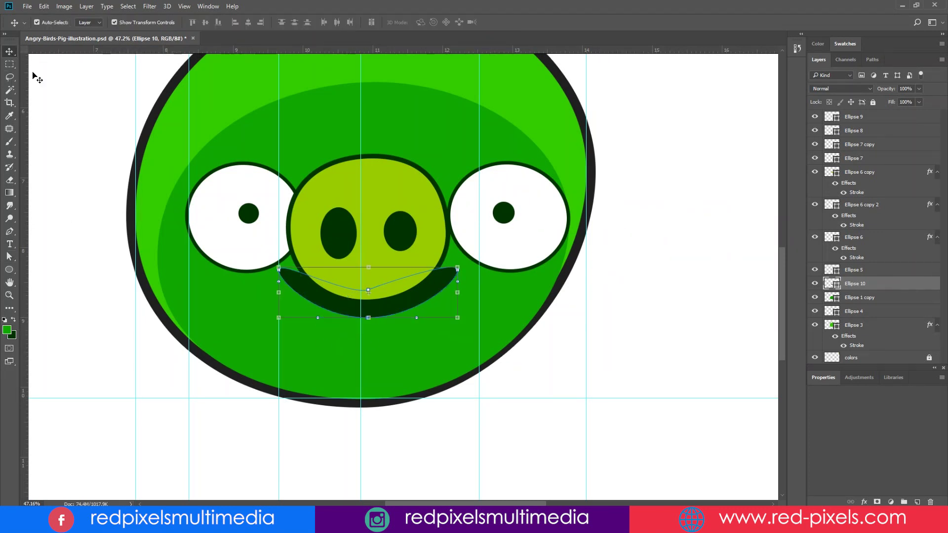
Narrow the mouth further about its centre and stretch its height to about 111.5%
{"action": "left_click_drag", "start_coordinate": [278, 292], "coordinate": [289, 295]}
{"action": "key", "text": "Return"}
{"action": "left_click", "coordinate": [662, 356]}
{"action": "left_click", "coordinate": [444, 279]}
{"action": "left_click_drag", "start_coordinate": [371, 319], "coordinate": [371, 328]}
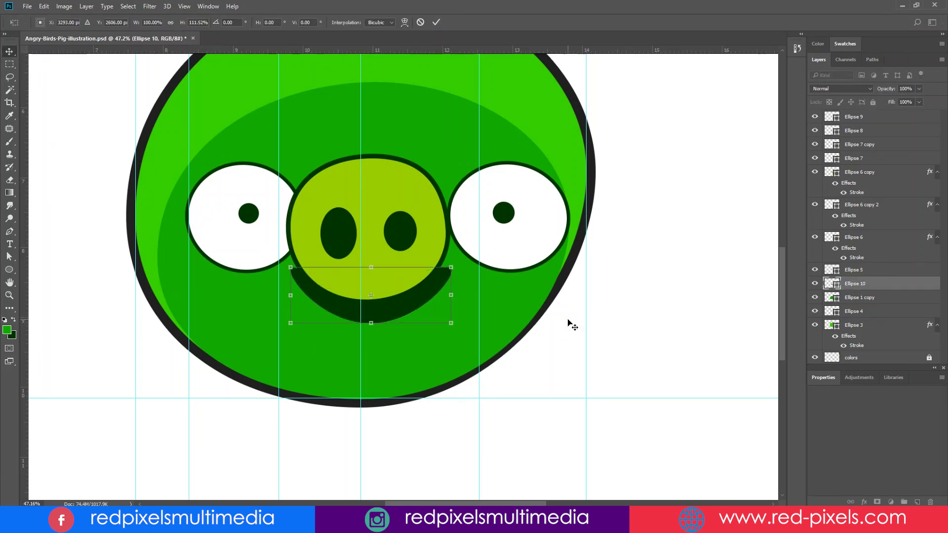
Apply the mouth transform and draw a tooth ellipse over the middle of the mouth, overlapping the snout's lower edge
{"action": "key", "text": "Return"}
{"action": "key", "text": "u"}
{"action": "left_click_drag", "start_coordinate": [352, 289], "coordinate": [381, 318]}
{"action": "key", "text": "v"}
{"action": "key", "text": "Return"}
{"action": "key", "text": "ctrl+t"}
{"action": "left_click_drag", "start_coordinate": [398, 269], "coordinate": [404, 265]}
{"action": "key", "text": "Escape"}
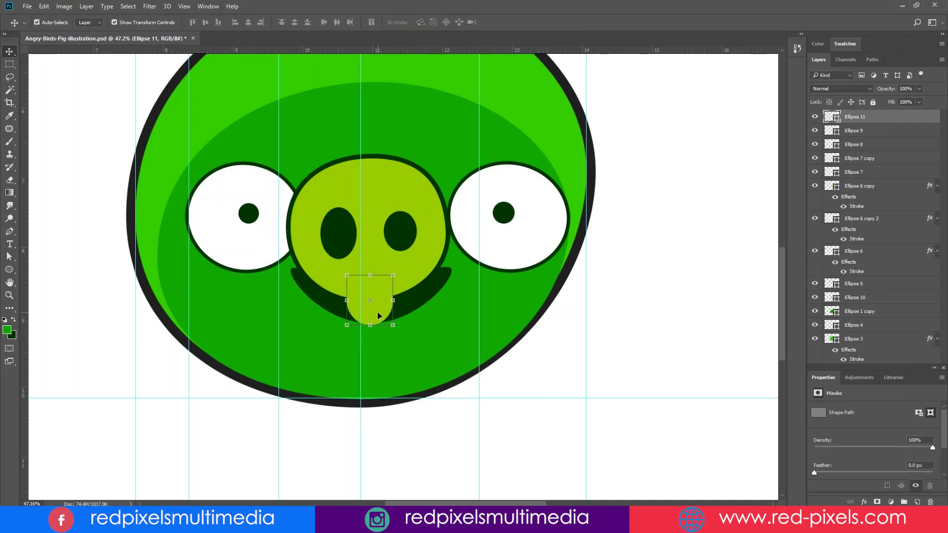
Fill the tooth with white and move its layer behind the snout, directly above the right eye layer
{"action": "left_click", "coordinate": [7, 330]}
{"action": "left_click", "coordinate": [424, 69]}
{"action": "left_click", "coordinate": [603, 66]}
{"action": "key", "text": "alt+BackSpace"}
{"action": "left_click", "coordinate": [442, 345]}
{"action": "scroll", "coordinate": [437, 325], "scroll_direction": "left", "scroll_amount": 1}
{"action": "left_click", "coordinate": [370, 300]}
{"action": "left_click_drag", "start_coordinate": [854, 116], "coordinate": [861, 244]}
Adjust the size of the dark green outline stroke around the snout
{"action": "left_click", "coordinate": [861, 172]}
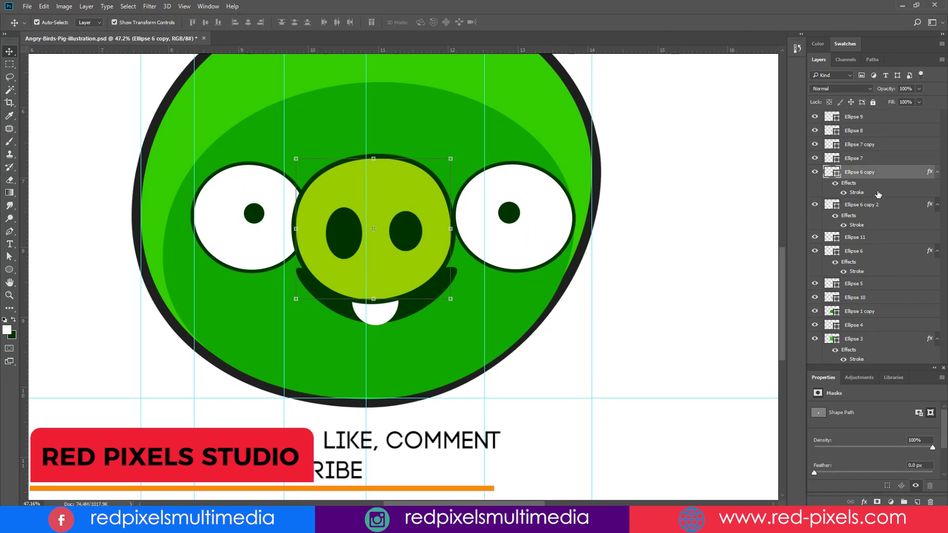
{"action": "key", "text": "Down"}
{"action": "key", "text": "Down"}
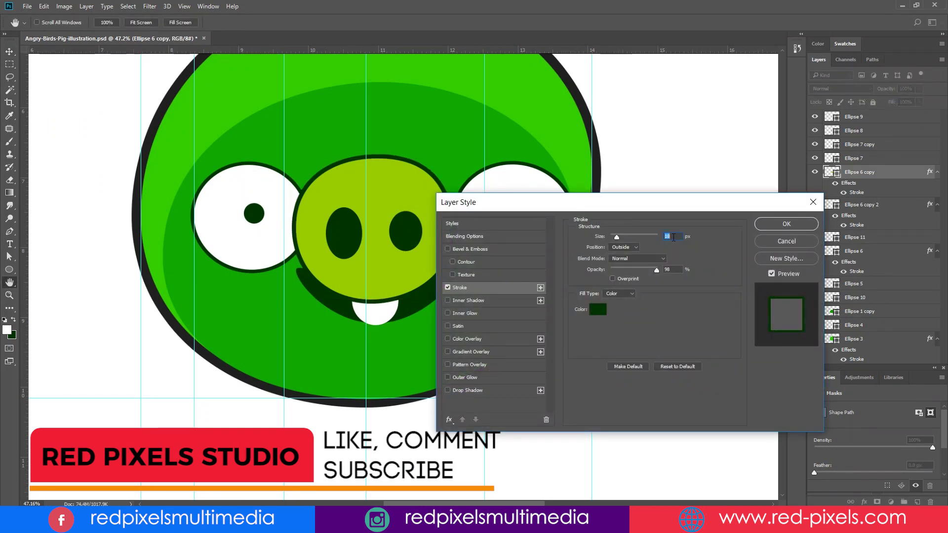
{"action": "left_click", "coordinate": [787, 223]}
{"action": "key", "text": "v"}
Adjust the outline stroke size of the right eye and then the left eye
{"action": "left_click", "coordinate": [866, 247]}
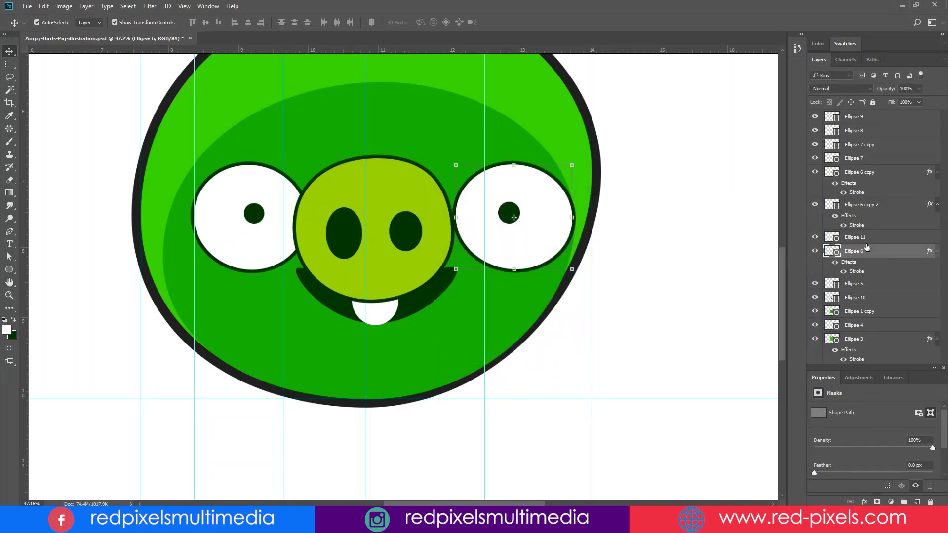
{"action": "double_click", "coordinate": [883, 251]}
{"action": "left_click", "coordinate": [459, 288]}
{"action": "double_click", "coordinate": [674, 237]}
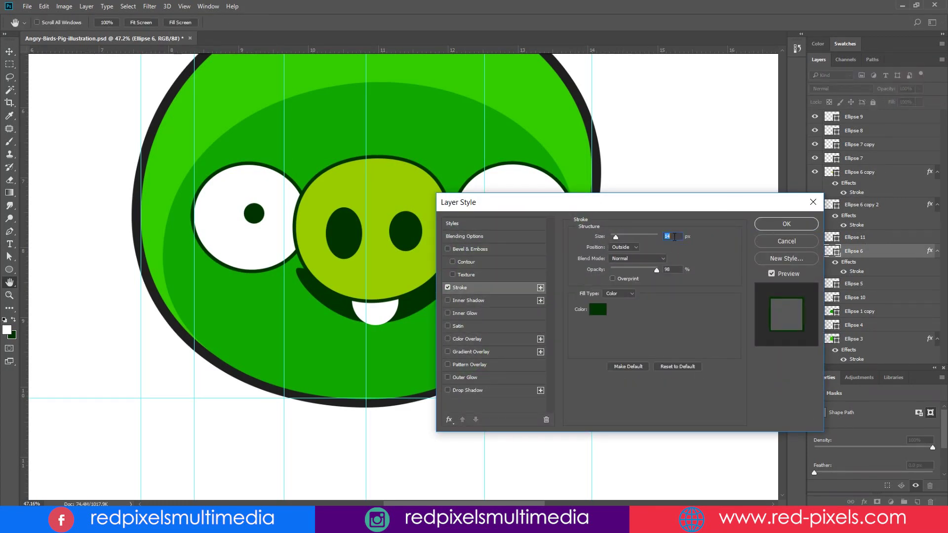
{"action": "left_click", "coordinate": [787, 223]}
{"action": "left_click", "coordinate": [909, 210]}
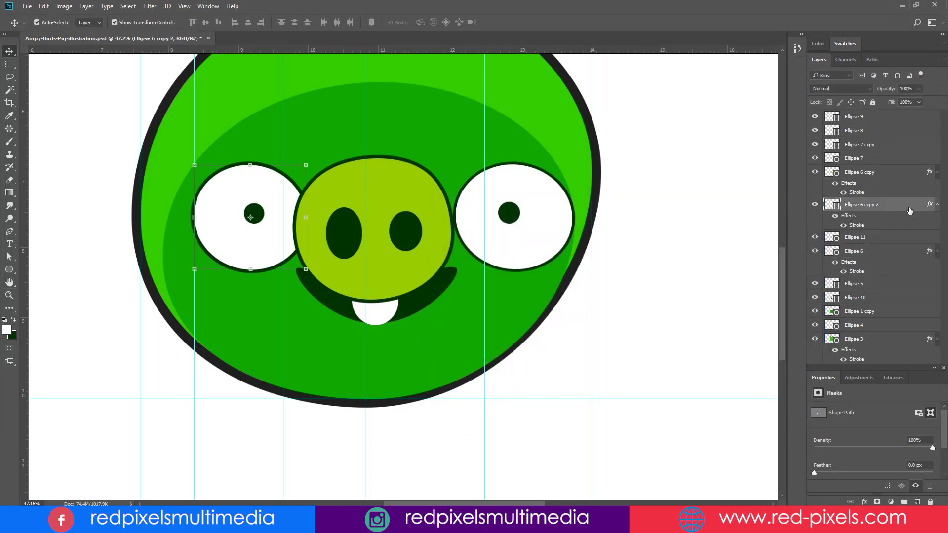
{"action": "double_click", "coordinate": [883, 204]}
{"action": "left_click", "coordinate": [460, 287]}
{"action": "double_click", "coordinate": [674, 237]}
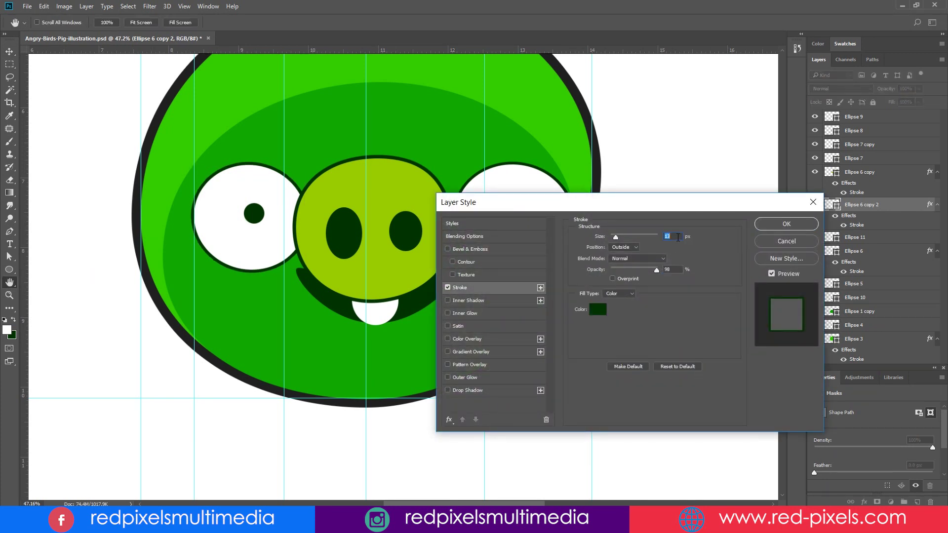
{"action": "left_click", "coordinate": [768, 229]}
Add an outside stroke in green #026102 to the middle tooth and adjust its size
{"action": "left_click", "coordinate": [893, 238]}
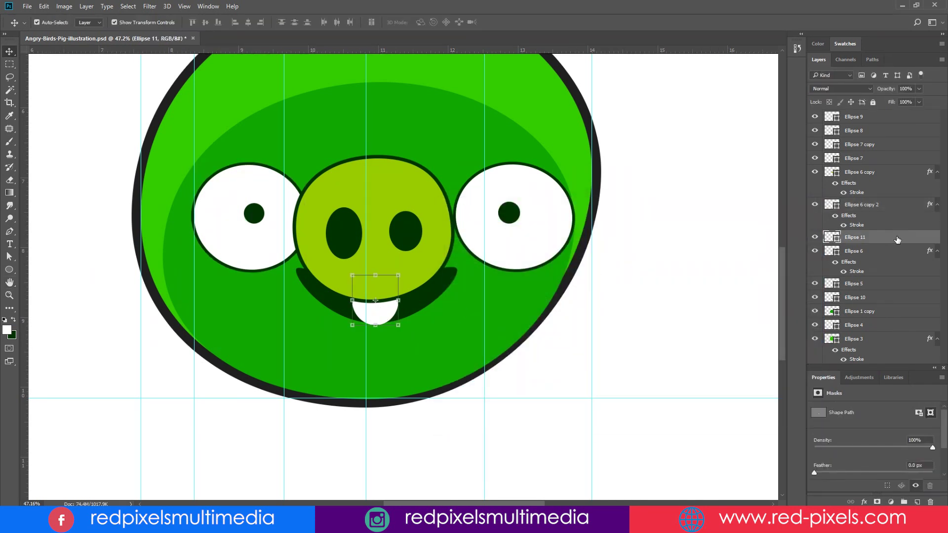
{"action": "double_click", "coordinate": [896, 239]}
{"action": "left_click", "coordinate": [459, 288]}
{"action": "left_click", "coordinate": [597, 309]}
{"action": "left_click", "coordinate": [502, 148]}
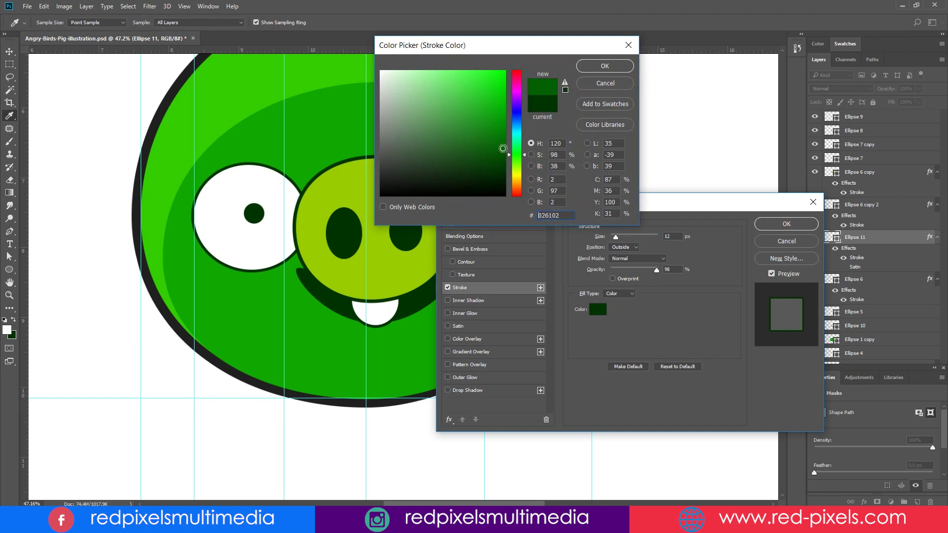
{"action": "left_click", "coordinate": [605, 65]}
{"action": "double_click", "coordinate": [674, 237]}
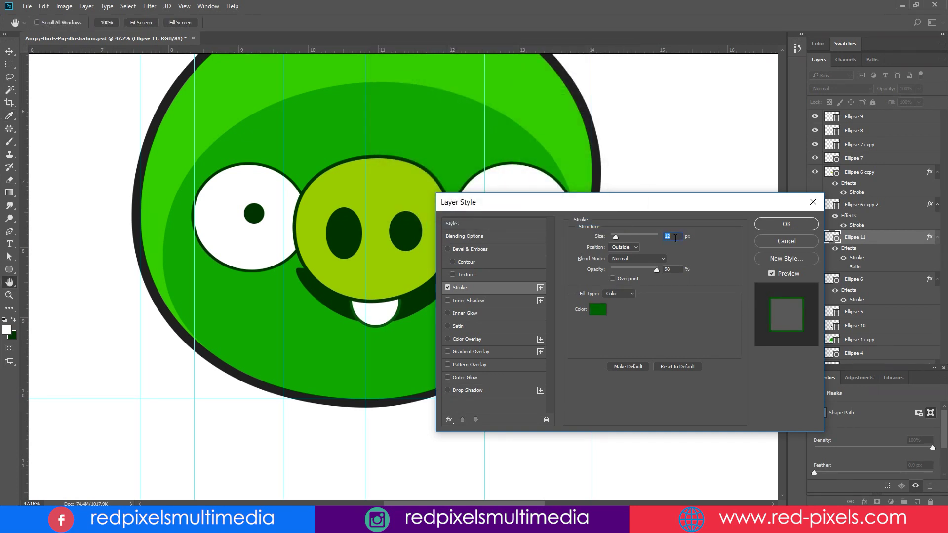
{"action": "left_click", "coordinate": [787, 223]}
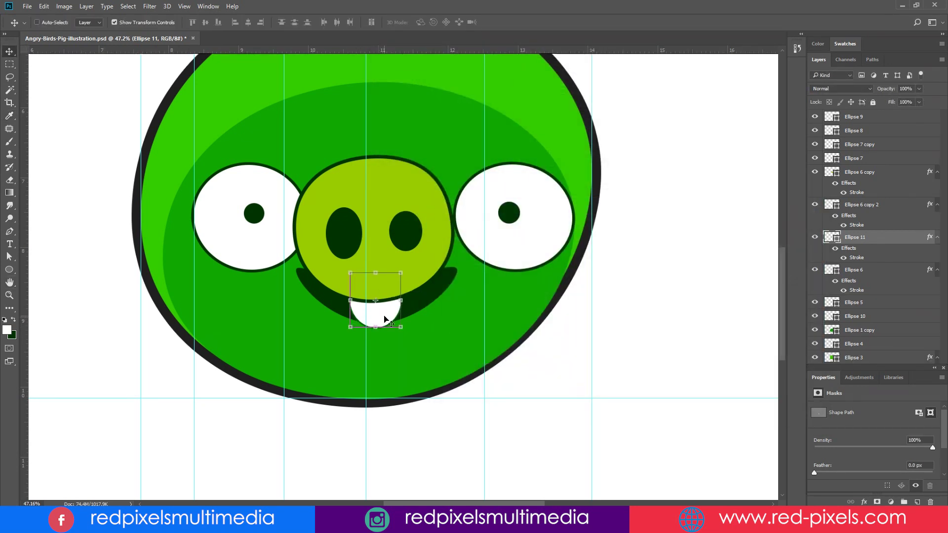
Duplicate the middle tooth to its right, scale the copy to about 79% by 91%, and rotate it about -8.7°
{"action": "right_click", "coordinate": [885, 244]}
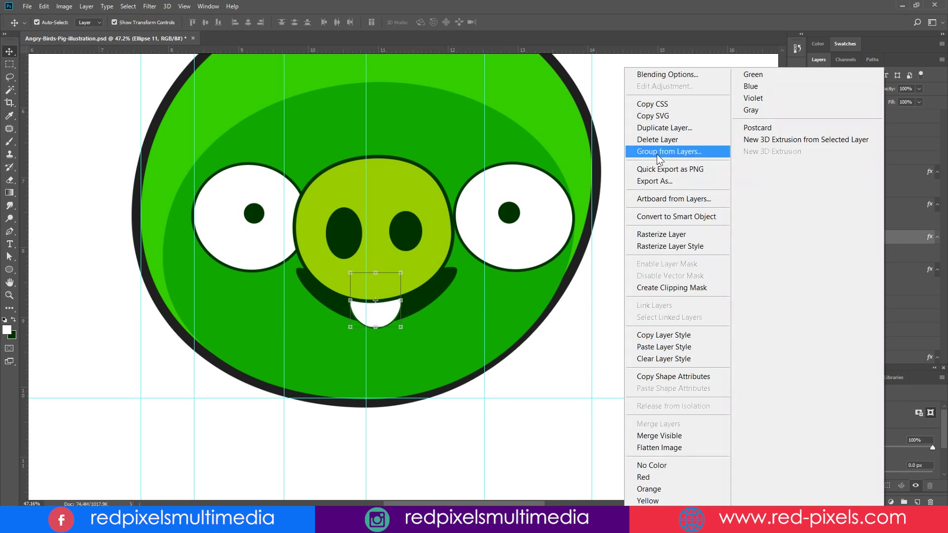
{"action": "left_click", "coordinate": [687, 124]}
{"action": "key", "text": "Return"}
{"action": "left_click_drag", "start_coordinate": [387, 313], "coordinate": [433, 299]}
{"action": "left_click_drag", "start_coordinate": [447, 259], "coordinate": [436, 304]}
{"action": "key", "text": "Left"}
{"action": "key", "text": "Left"}
{"action": "key", "text": "Left"}
{"action": "key", "text": "Left"}
{"action": "key", "text": "Left"}
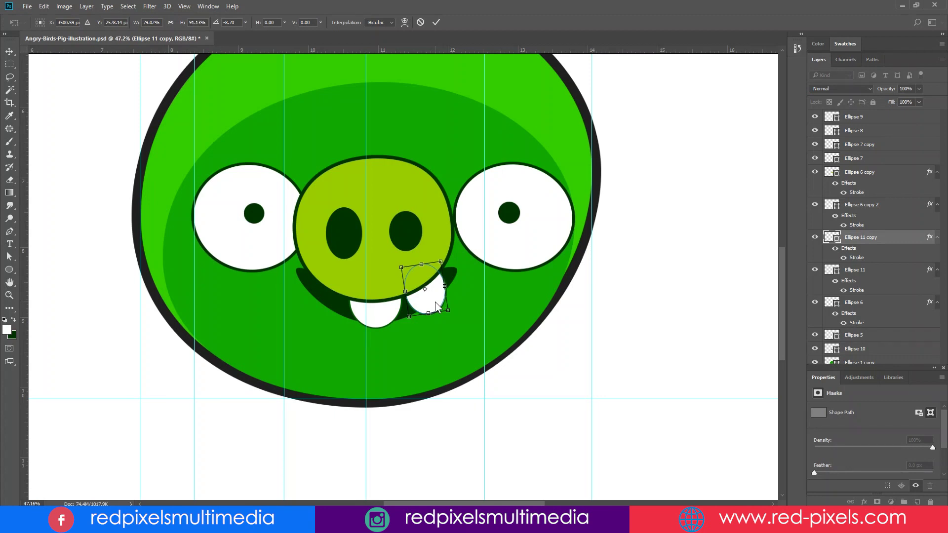
{"action": "key", "text": "Return"}
Duplicate the right tooth, place the copy on the left side of the mouth, and flip it horizontally
{"action": "right_click", "coordinate": [909, 238]}
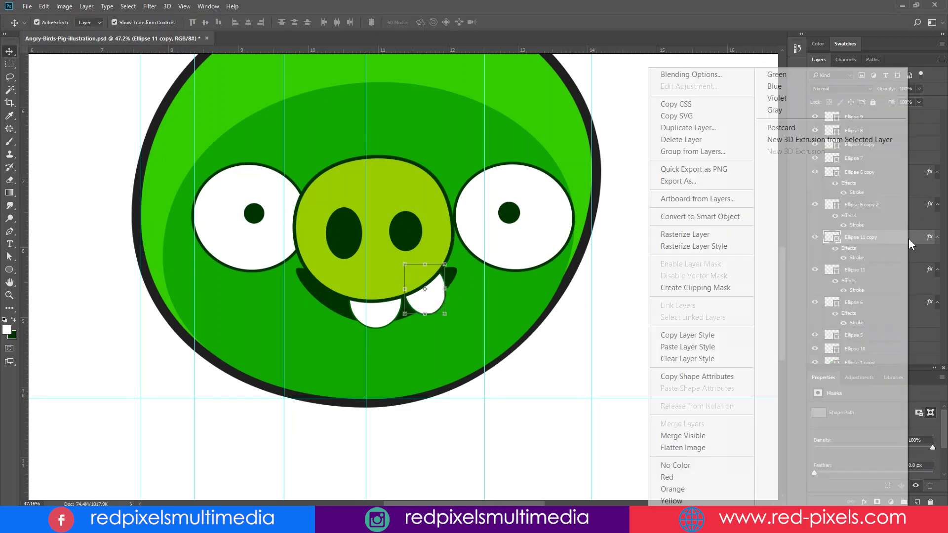
{"action": "left_click", "coordinate": [682, 129]}
{"action": "key", "text": "Return"}
{"action": "left_click_drag", "start_coordinate": [434, 307], "coordinate": [333, 312]}
{"action": "key", "text": "ctrl+t"}
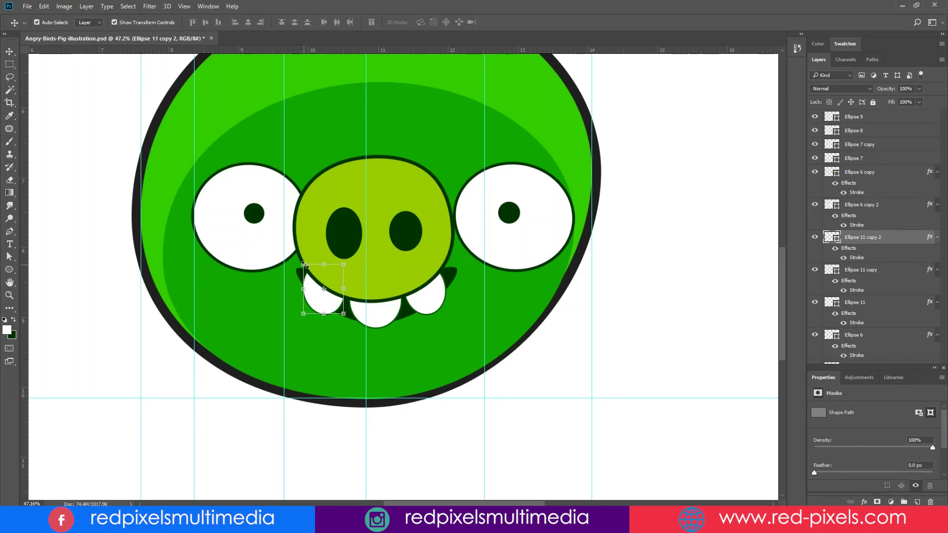
{"action": "right_click", "coordinate": [337, 301]}
{"action": "left_click", "coordinate": [375, 462]}
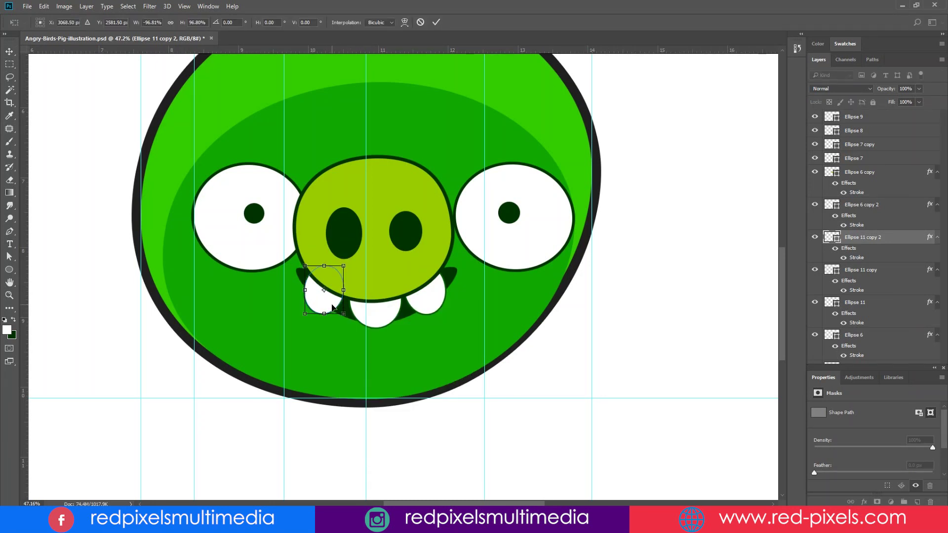
Move the left tooth closer to the middle tooth and shrink it to about 89% by 88%
{"action": "key", "text": "Right"}
{"action": "key", "text": "Right"}
{"action": "key", "text": "Right"}
{"action": "key", "text": "Right"}
{"action": "key", "text": "Right"}
{"action": "key", "text": "Right"}
{"action": "key", "text": "Right"}
{"action": "key", "text": "Right"}
{"action": "key", "text": "Right"}
{"action": "key", "text": "Right"}
{"action": "key", "text": "Right"}
{"action": "key", "text": "Right"}
{"action": "key", "text": "Right"}
{"action": "key", "text": "Right"}
{"action": "key", "text": "Right"}
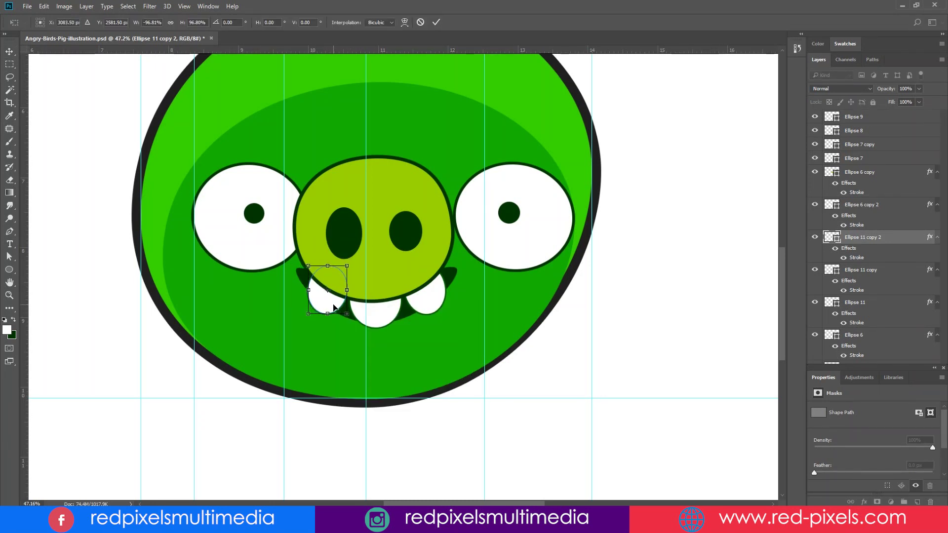
{"action": "left_click_drag", "start_coordinate": [307, 312], "coordinate": [311, 311]}
{"action": "key", "text": "Right"}
{"action": "key", "text": "Right"}
{"action": "key", "text": "Right"}
{"action": "key", "text": "Right"}
{"action": "key", "text": "Right"}
{"action": "key", "text": "Right"}
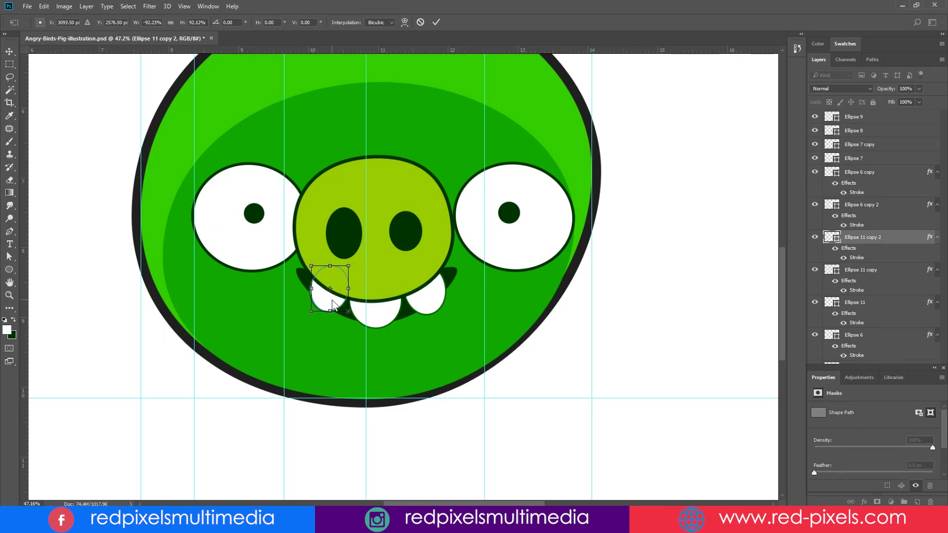
{"action": "left_click_drag", "start_coordinate": [310, 267], "coordinate": [313, 268]}
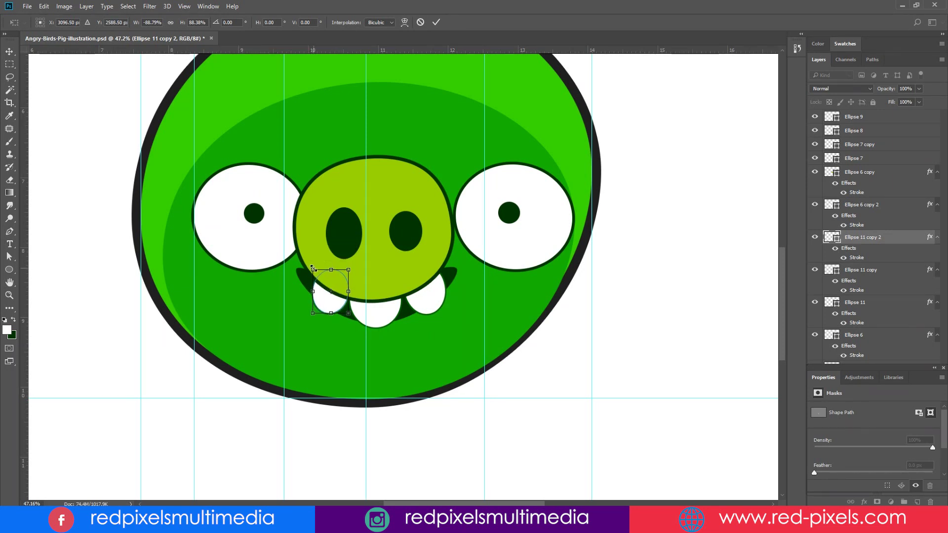
{"action": "key", "text": "Return"}
Draw a closed, tapered eyebrow path with the Pen tool on the forehead above the left eye
{"action": "left_click", "coordinate": [678, 351]}
{"action": "left_click_drag", "start_coordinate": [648, 298], "coordinate": [671, 397]}
{"action": "key", "text": "p"}
{"action": "mouse_move", "coordinate": [262, 184]}
{"action": "left_mouse_down"}
{"action": "mouse_move", "coordinate": [284, 190]}
{"action": "mouse_move", "coordinate": [262, 189]}
{"action": "left_mouse_up"}
{"action": "left_click", "coordinate": [255, 183], "text": "alt"}
{"action": "left_click", "coordinate": [261, 192]}
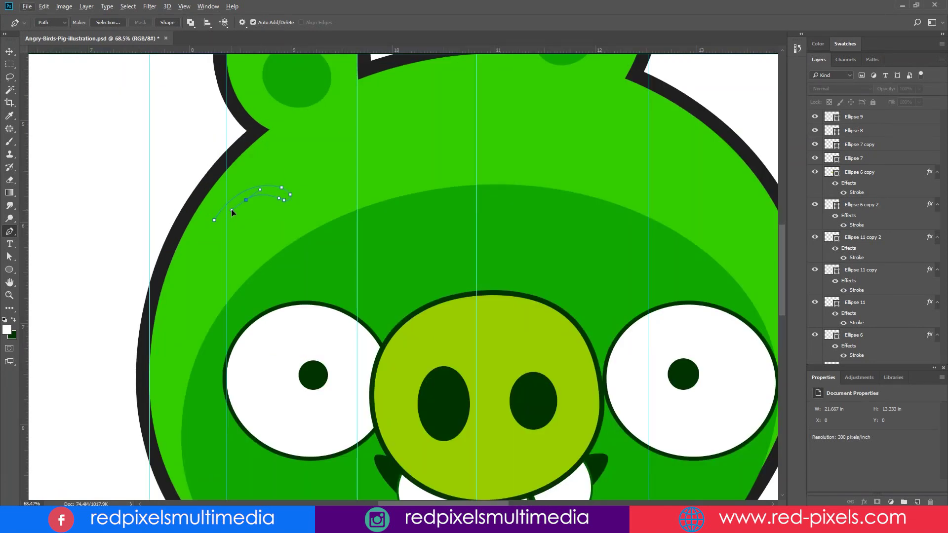
{"action": "left_click_drag", "start_coordinate": [235, 208], "coordinate": [233, 205]}
{"action": "left_click", "coordinate": [212, 220]}
Convert the eyebrow path to a selection and fill it on a new layer with the darkest green swatch
{"action": "key", "text": "ctrl+Return"}
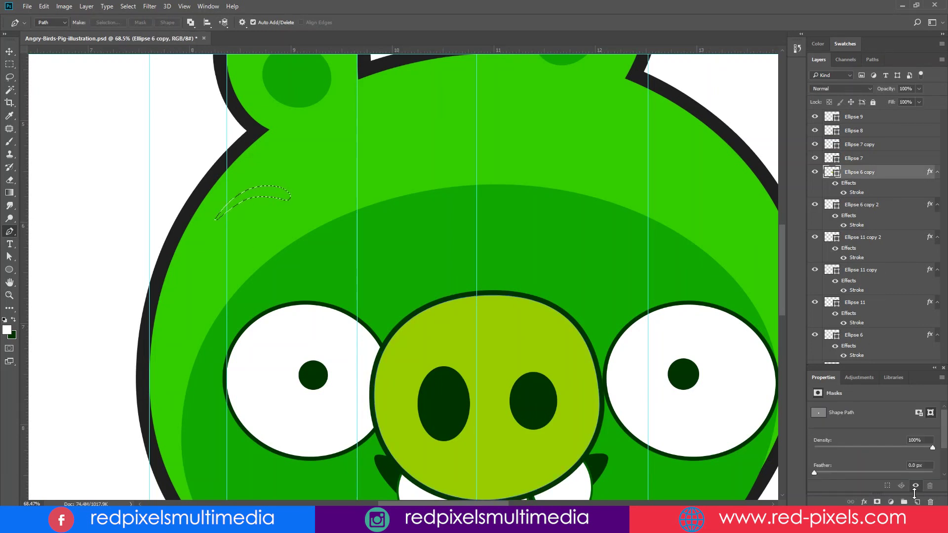
{"action": "left_click", "coordinate": [917, 502]}
{"action": "left_click_drag", "start_coordinate": [656, 195], "coordinate": [425, 326]}
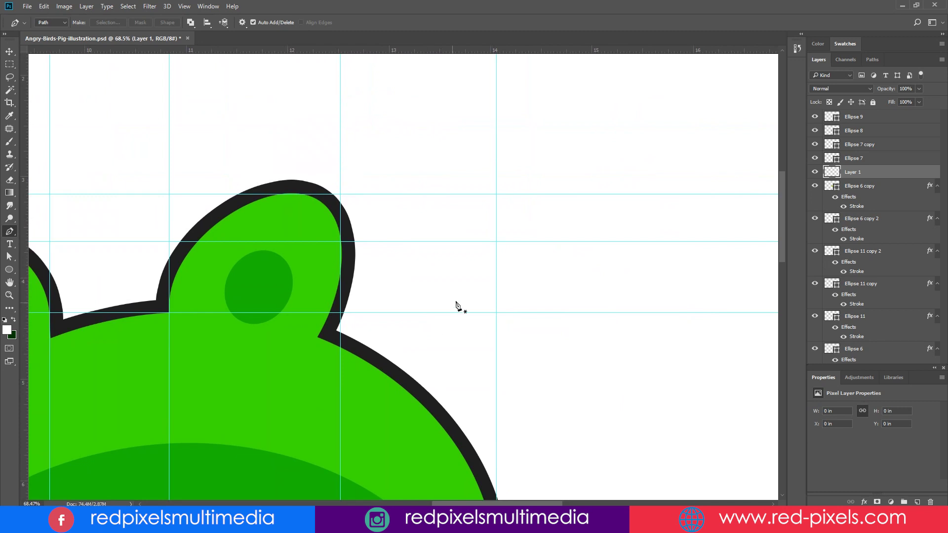
{"action": "scroll", "coordinate": [550, 233], "scroll_direction": "down", "scroll_amount": 3}
{"action": "scroll", "coordinate": [551, 233], "scroll_direction": "down", "scroll_amount": 3}
{"action": "key", "text": "i"}
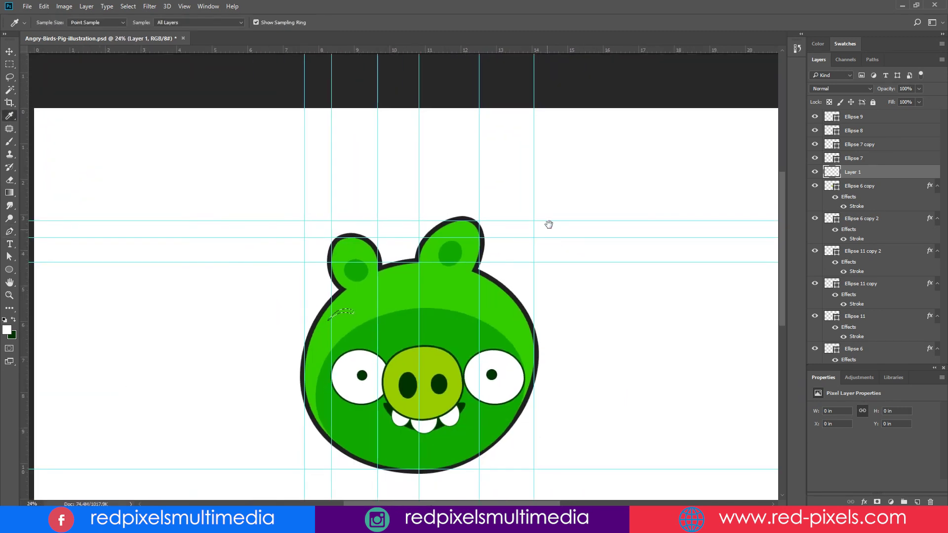
{"action": "left_click_drag", "start_coordinate": [622, 222], "coordinate": [515, 178]}
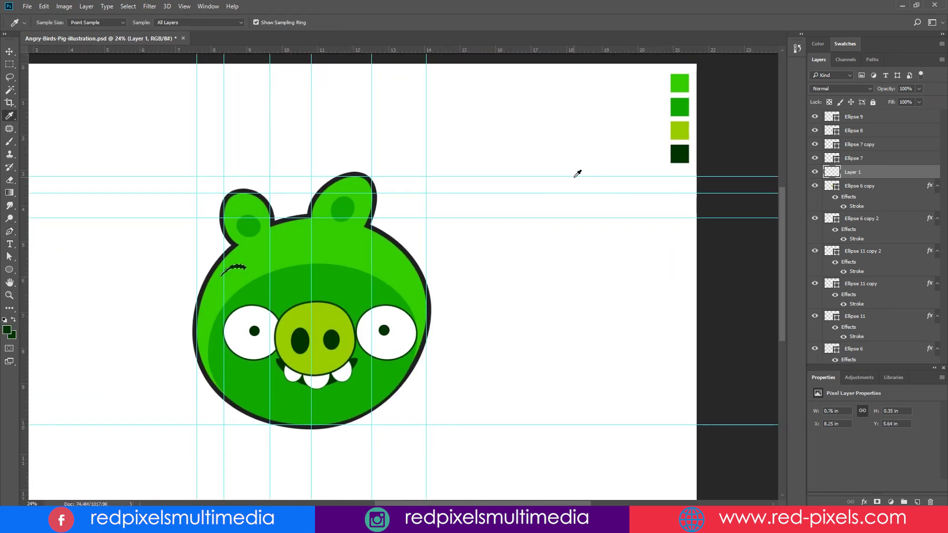
{"action": "scroll", "coordinate": [246, 268], "scroll_direction": "up", "scroll_amount": 4}
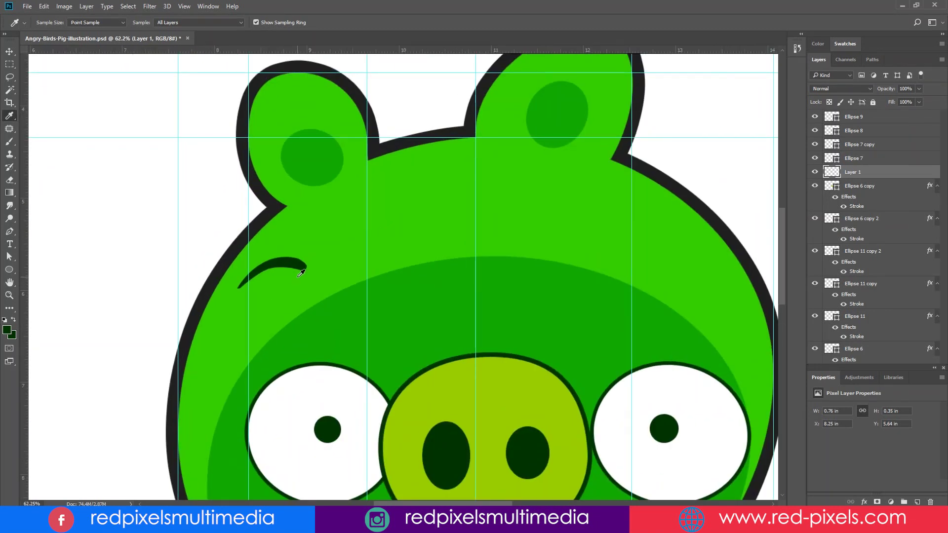
Reshape the left eyebrow to about 0.62 in wide, then flatten it to about 85% of its height
{"action": "key", "text": "ctrl+t"}
{"action": "left_click_drag", "start_coordinate": [306, 270], "coordinate": [292, 247]}
{"action": "left_click_drag", "start_coordinate": [293, 289], "coordinate": [298, 297]}
{"action": "key", "text": "Return"}
{"action": "key", "text": "i"}
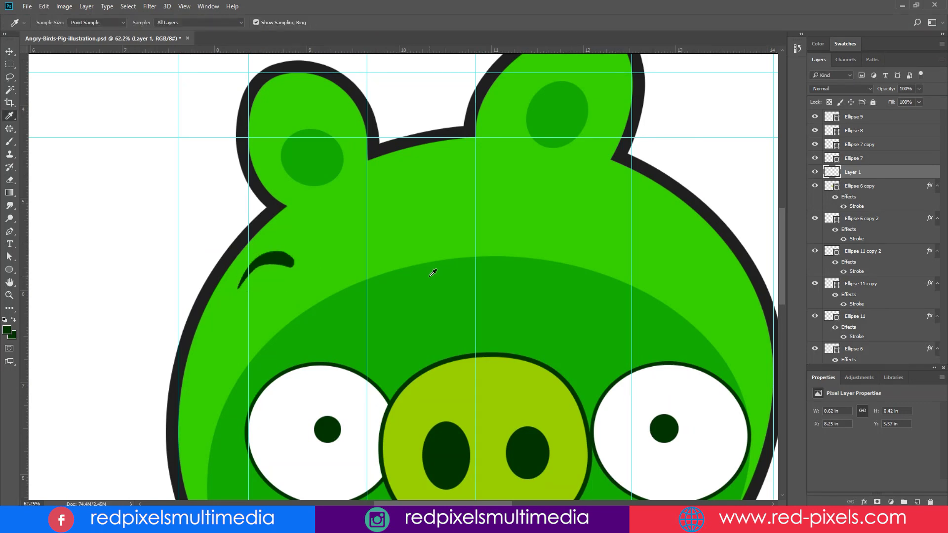
{"action": "key", "text": "v"}
{"action": "left_click_drag", "start_coordinate": [266, 251], "coordinate": [266, 257]}
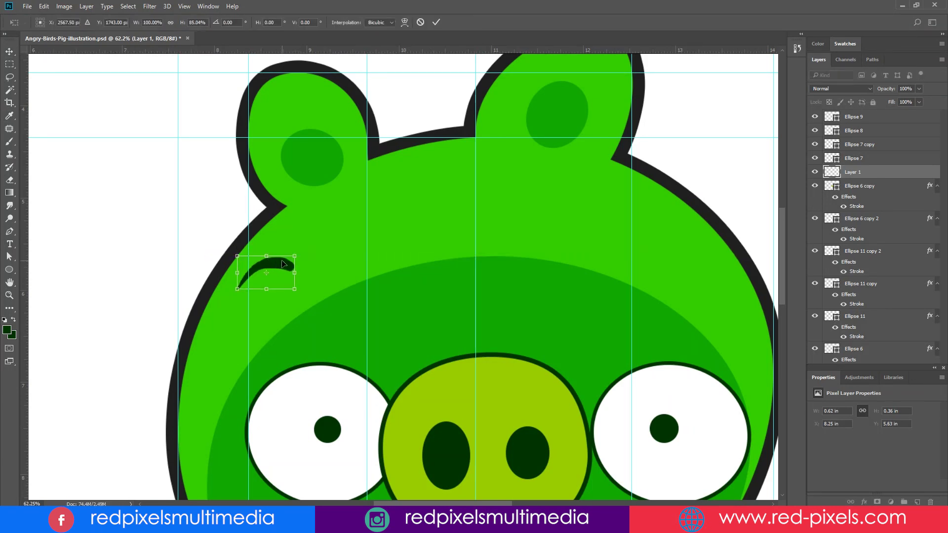
{"action": "left_click_drag", "start_coordinate": [312, 185], "coordinate": [295, 166]}
{"action": "left_click", "coordinate": [196, 203]}
{"action": "key", "text": "ctrl+t"}
{"action": "key", "text": "Return"}
Duplicate the left eyebrow layer and move one eyebrow across to the forehead above the right eye
{"action": "right_click", "coordinate": [883, 172]}
{"action": "left_click", "coordinate": [708, 129]}
{"action": "left_click", "coordinate": [560, 161]}
{"action": "right_click", "coordinate": [203, 204]}
{"action": "left_click", "coordinate": [241, 211]}
{"action": "left_click_drag", "start_coordinate": [200, 206], "coordinate": [594, 177]}
Mirror the right eyebrow, scale it to about 88% by 81%, rotate it about -8.9°, and position it above the right eye
{"action": "key", "text": "ctrl+t"}
{"action": "right_click", "coordinate": [505, 194]}
{"action": "left_click", "coordinate": [548, 355]}
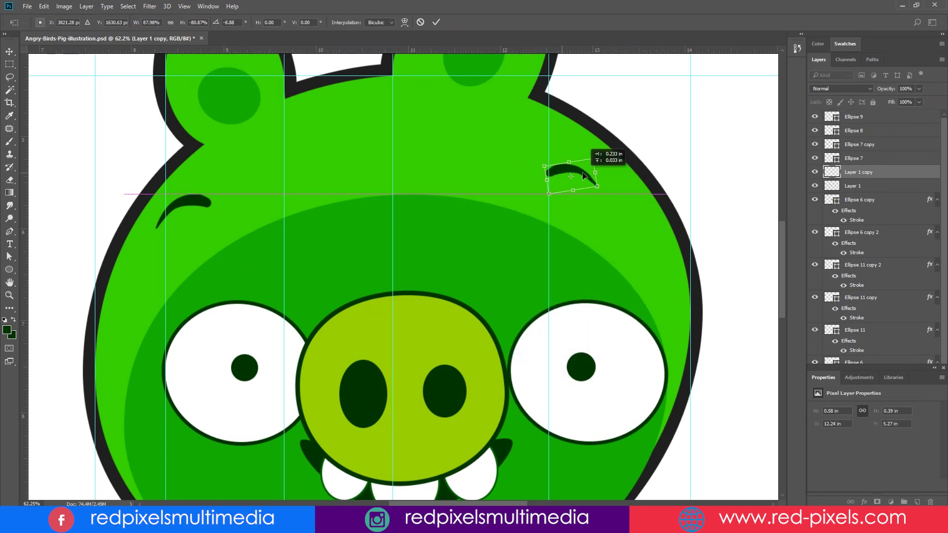
{"action": "left_click_drag", "start_coordinate": [537, 178], "coordinate": [579, 201]}
{"action": "key", "text": "Return"}
{"action": "left_click", "coordinate": [689, 142]}
Draw a small ellipse of about 38 by 39 px on the cheek below the right eye
{"action": "scroll", "coordinate": [690, 142], "scroll_direction": "down", "scroll_amount": 5}
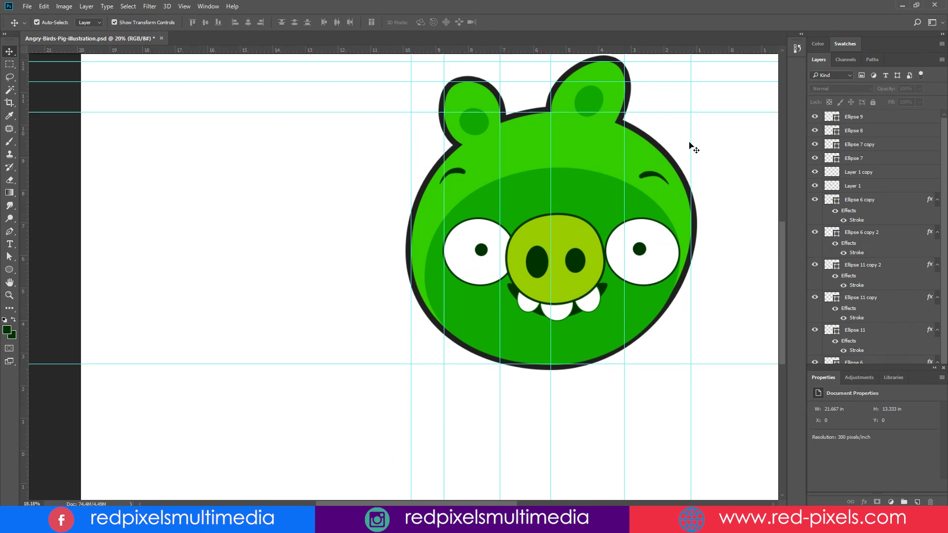
{"action": "scroll", "coordinate": [689, 143], "scroll_direction": "down", "scroll_amount": 3}
{"action": "scroll", "coordinate": [414, 332], "scroll_direction": "up", "scroll_amount": 7}
{"action": "left_click", "coordinate": [9, 271]}
{"action": "left_click_drag", "start_coordinate": [563, 303], "coordinate": [576, 316]}
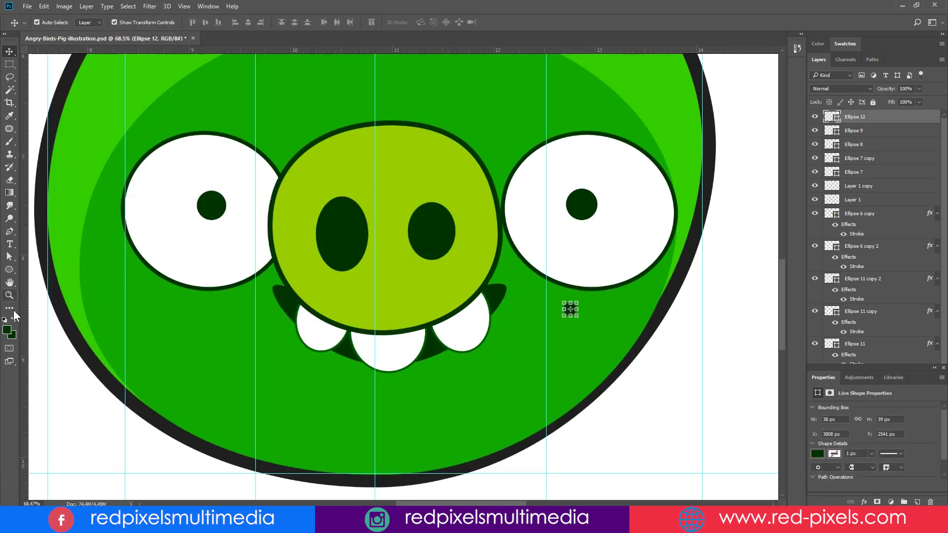
Fill the cheek spot with green #0b780b and move it closer to the mouth corner
{"action": "left_click", "coordinate": [6, 329]}
{"action": "left_click_drag", "start_coordinate": [492, 132], "coordinate": [493, 136]}
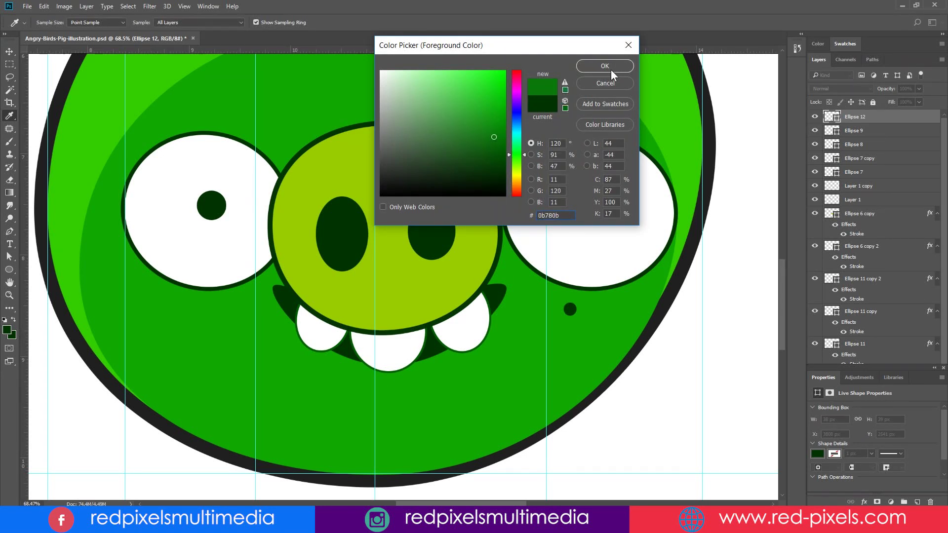
{"action": "left_click", "coordinate": [611, 70]}
{"action": "key", "text": "alt+BackSpace"}
{"action": "left_click", "coordinate": [735, 335]}
{"action": "left_click_drag", "start_coordinate": [573, 309], "coordinate": [550, 298]}
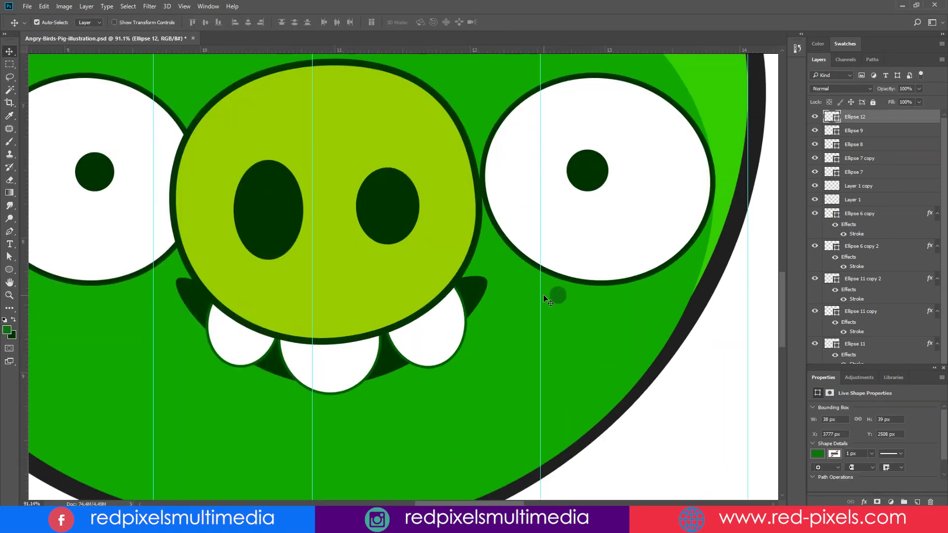
Duplicate the spot to form a cluster of three spots on each cheek beside the mouth corners
{"action": "left_click_drag", "start_coordinate": [559, 299], "coordinate": [114, 318]}
{"action": "left_click", "coordinate": [621, 330]}
{"action": "left_click_drag", "start_coordinate": [115, 318], "coordinate": [115, 310]}
{"action": "left_click_drag", "start_coordinate": [112, 310], "coordinate": [161, 299]}
{"action": "left_click", "coordinate": [144, 304]}
{"action": "left_click", "coordinate": [134, 333], "text": "shift"}
{"action": "left_click", "coordinate": [111, 310], "text": "shift"}
{"action": "left_click", "coordinate": [163, 314]}
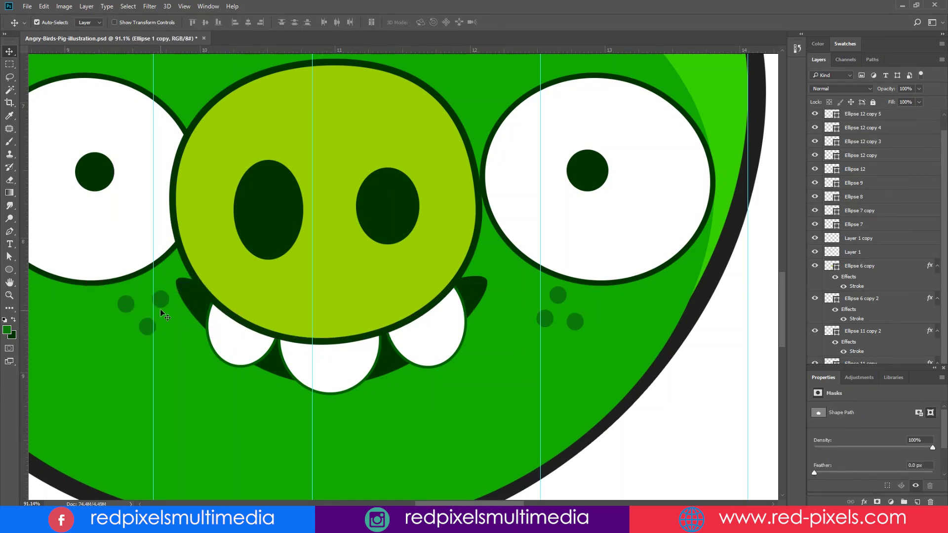
Fine-tune the arrangement of the spots on the left cheek
{"action": "left_click", "coordinate": [164, 304]}
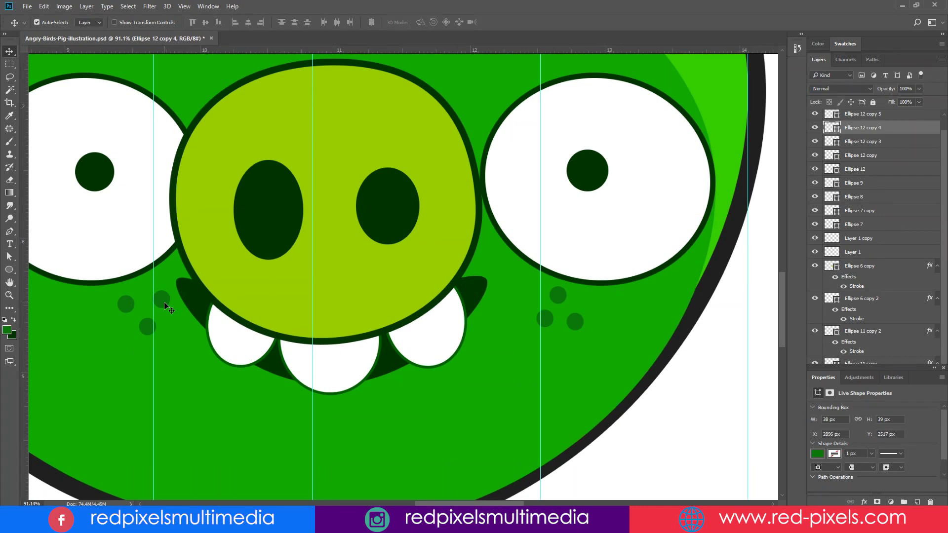
{"action": "left_click", "coordinate": [131, 308]}
{"action": "left_click_drag", "start_coordinate": [131, 309], "coordinate": [149, 324]}
{"action": "scroll", "coordinate": [162, 315], "scroll_direction": "down", "scroll_amount": 6, "text": "alt"}
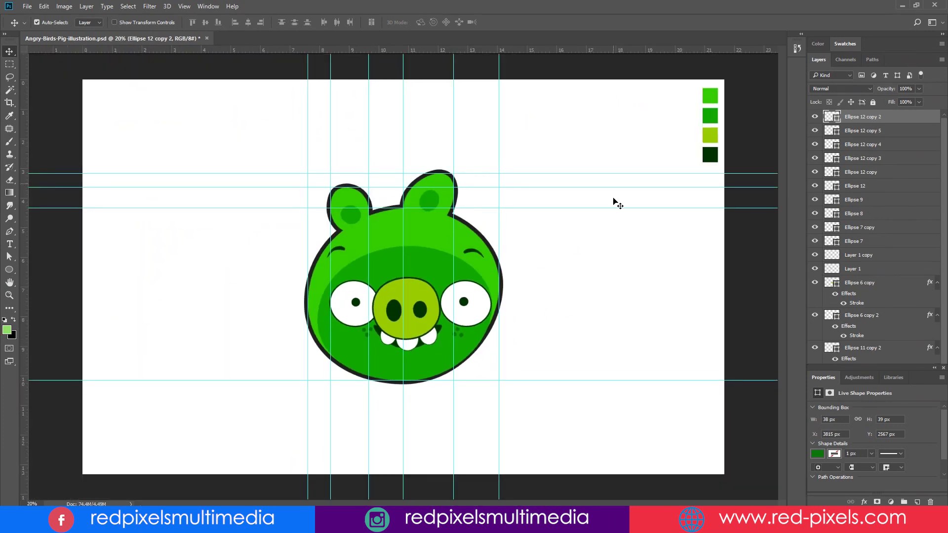
Fill the Background layer with a light-green-to-black radial gradient running from the pig's forehead out past the canvas's right edge
{"action": "left_click", "coordinate": [541, 256]}
{"action": "scroll", "coordinate": [903, 291], "scroll_direction": "down", "scroll_amount": 3}
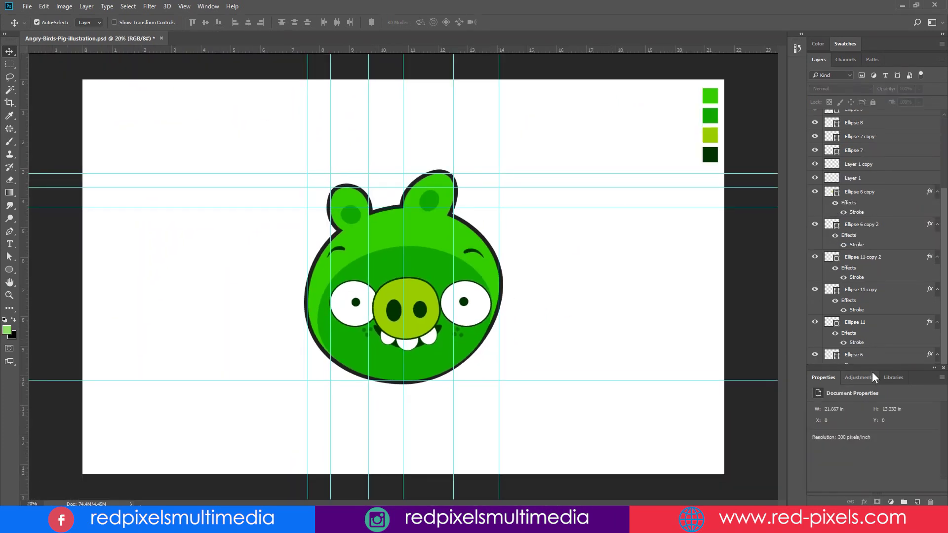
{"action": "left_click_drag", "start_coordinate": [856, 368], "coordinate": [775, 392]}
{"action": "left_click", "coordinate": [864, 394]}
{"action": "left_click", "coordinate": [876, 489]}
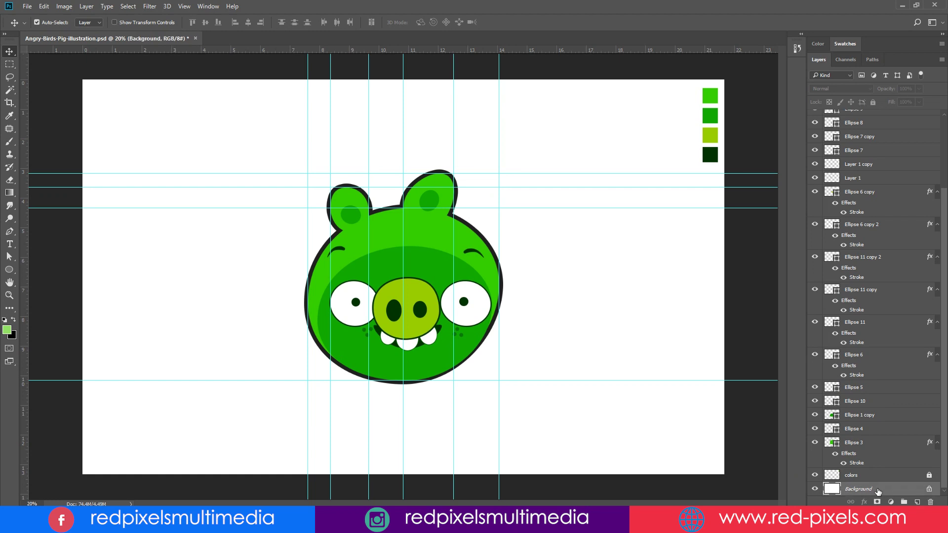
{"action": "left_click", "coordinate": [10, 193]}
{"action": "left_click", "coordinate": [53, 25]}
{"action": "left_click", "coordinate": [787, 69]}
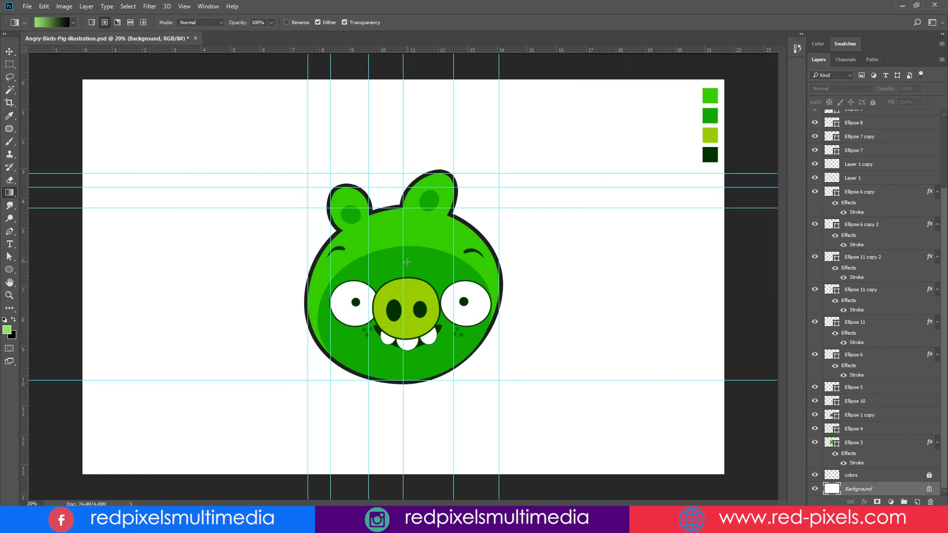
{"action": "left_click_drag", "start_coordinate": [403, 261], "coordinate": [756, 264]}
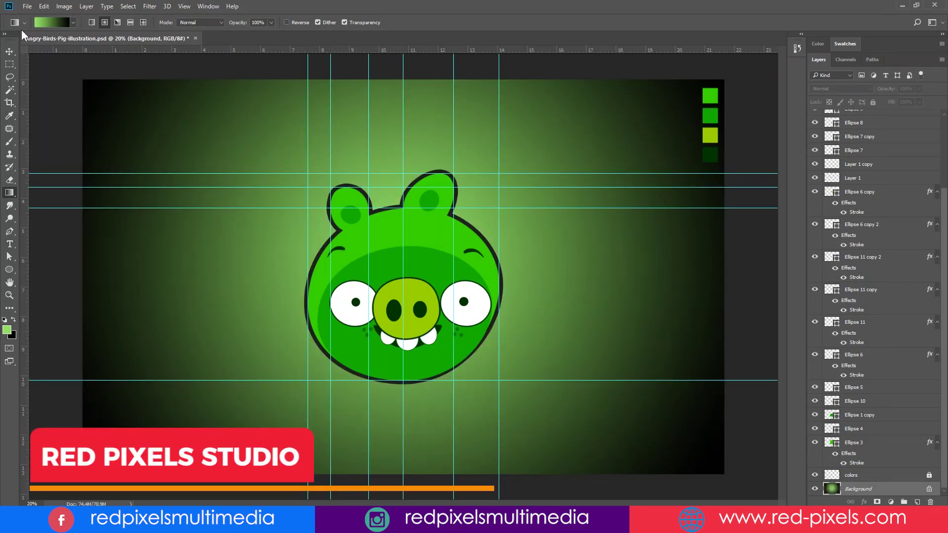
{"action": "left_click", "coordinate": [9, 52]}
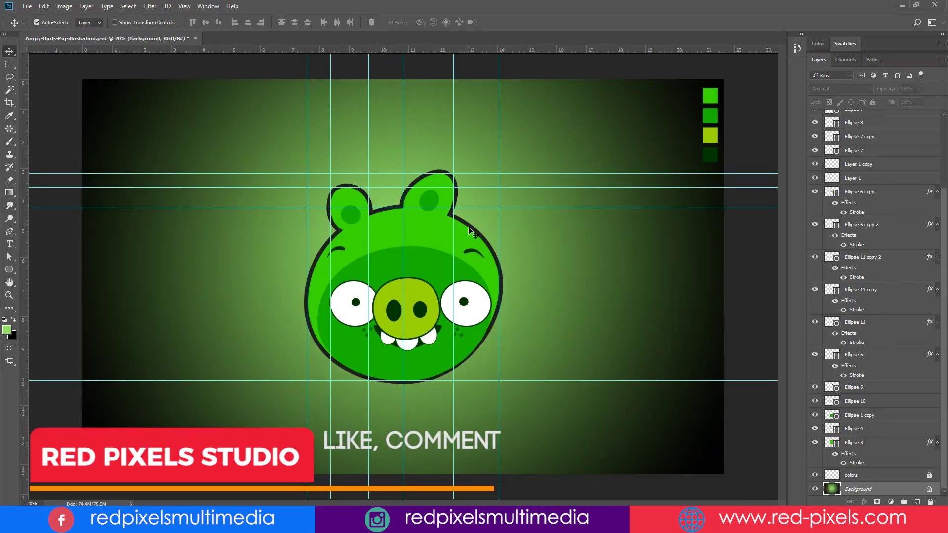
Add a white Outer Glow to the pig's head shape, Ellipse 3, with 81% opacity, 0% spread and 163 px size
{"action": "left_click", "coordinate": [469, 227]}
{"action": "left_click", "coordinate": [911, 446]}
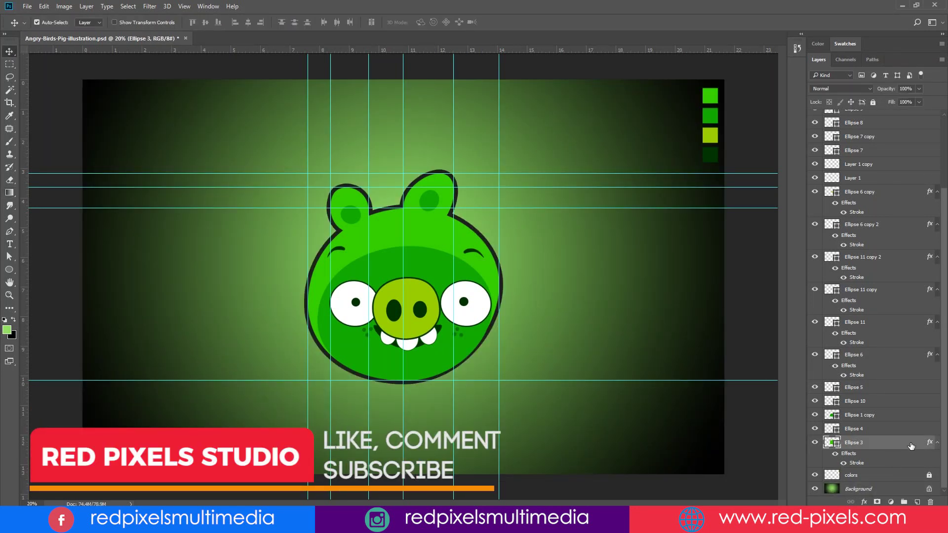
{"action": "double_click", "coordinate": [886, 463]}
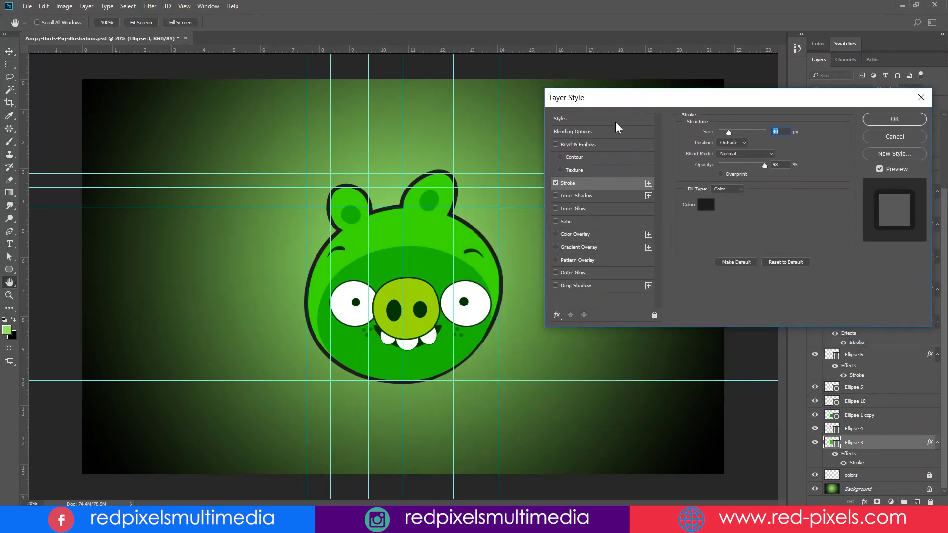
{"action": "left_click", "coordinate": [566, 273]}
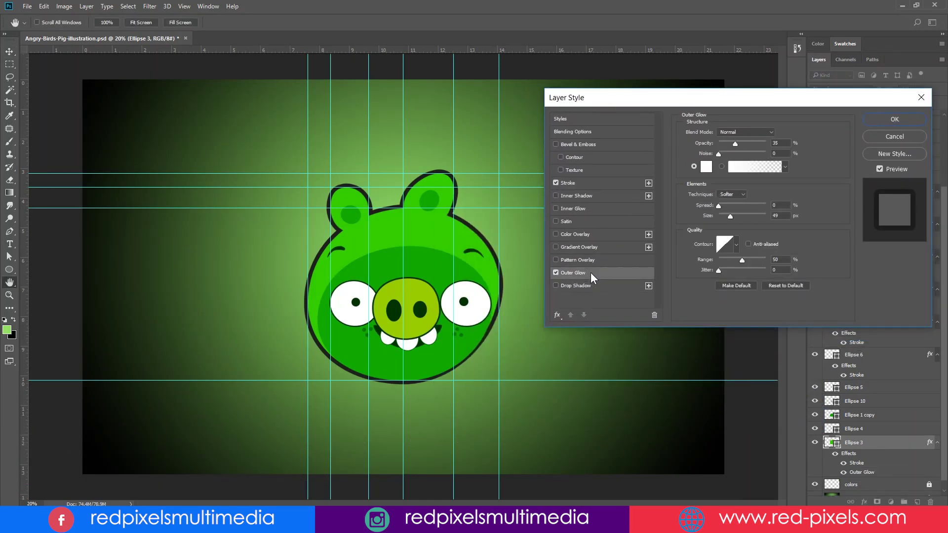
{"action": "left_click_drag", "start_coordinate": [735, 143], "coordinate": [754, 144]}
{"action": "mouse_move", "coordinate": [719, 206]}
{"action": "left_mouse_down"}
{"action": "mouse_move", "coordinate": [744, 214]}
{"action": "mouse_move", "coordinate": [718, 206]}
{"action": "left_mouse_up"}
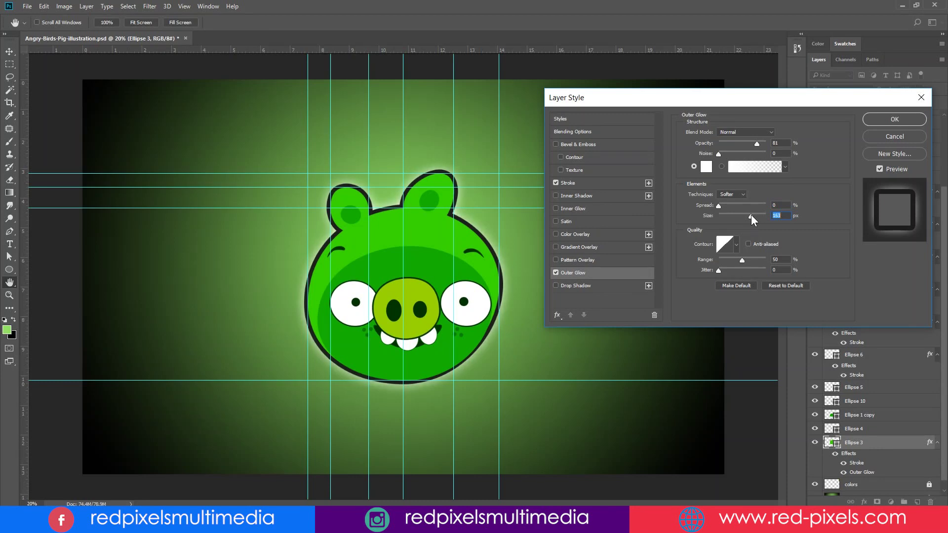
{"action": "left_click", "coordinate": [894, 119]}
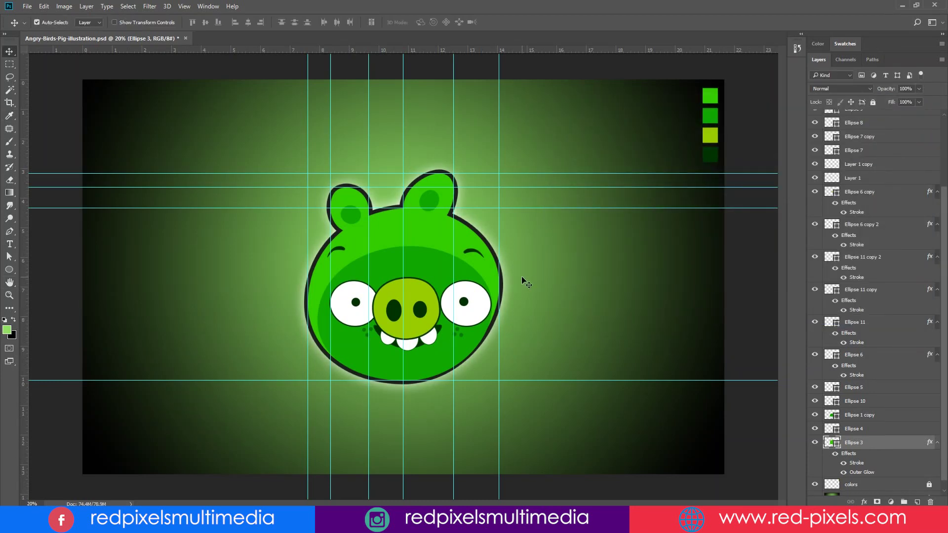
{"action": "left_click", "coordinate": [522, 276]}
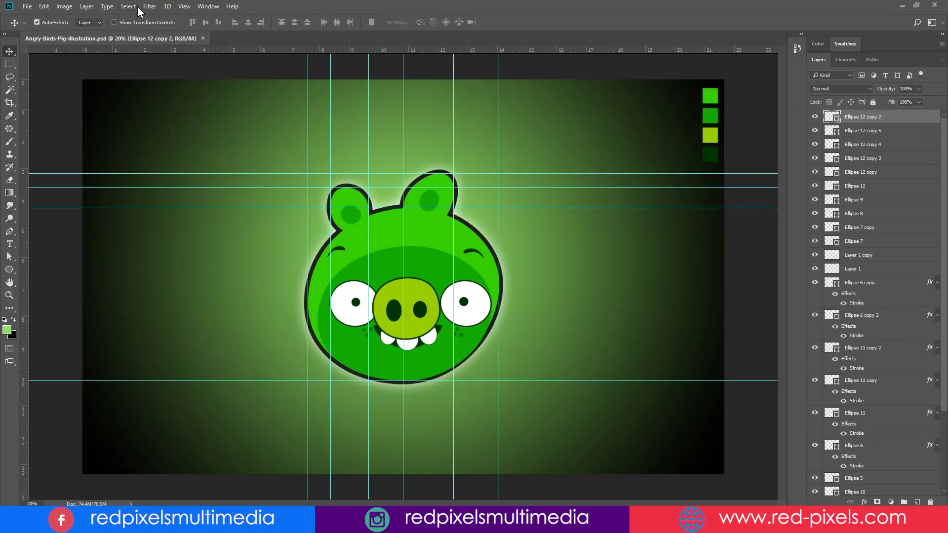
Hide the guides over the illustration
{"action": "left_click", "coordinate": [184, 6]}
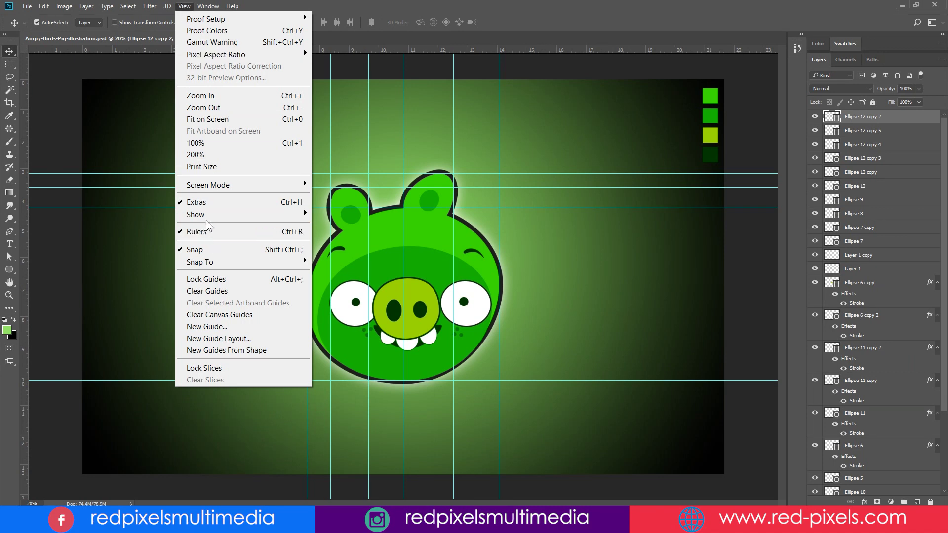
{"action": "mouse_move", "coordinate": [206, 216]}
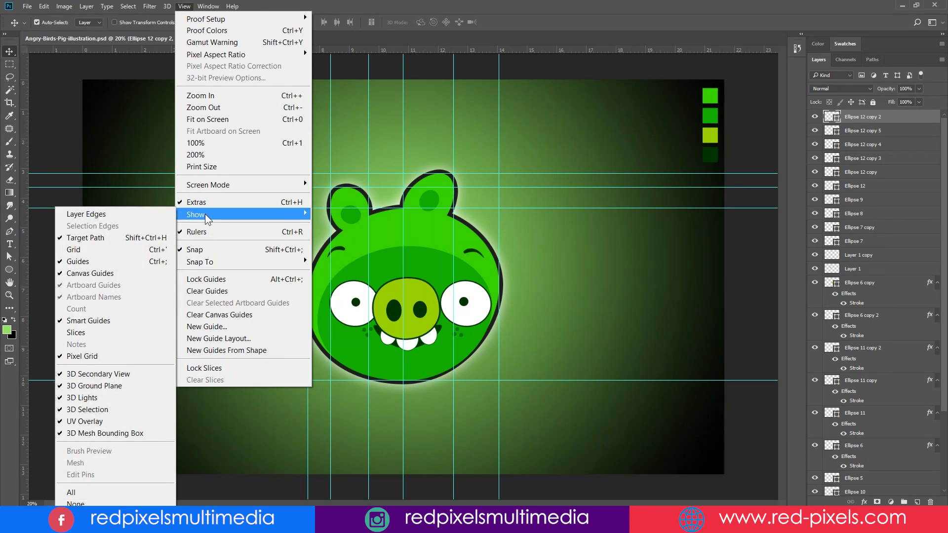
{"action": "left_click", "coordinate": [117, 261]}
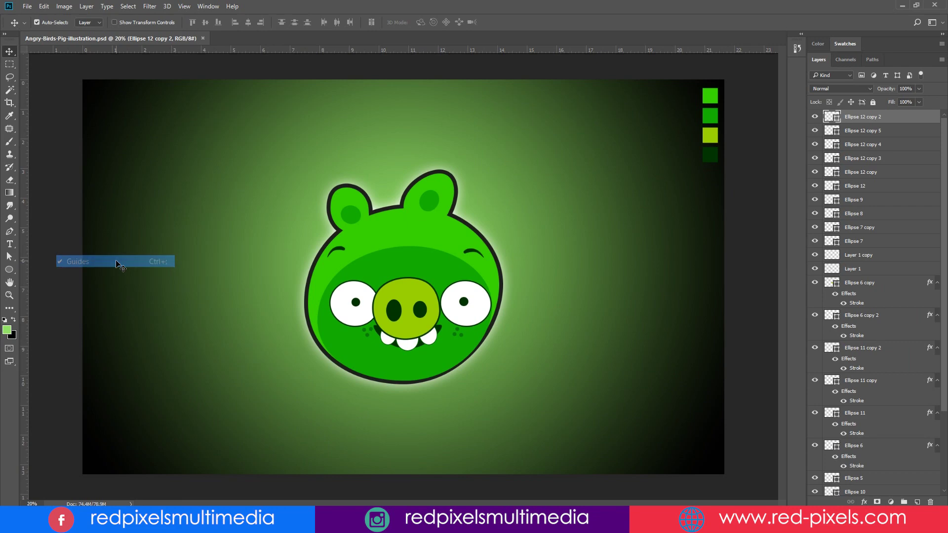